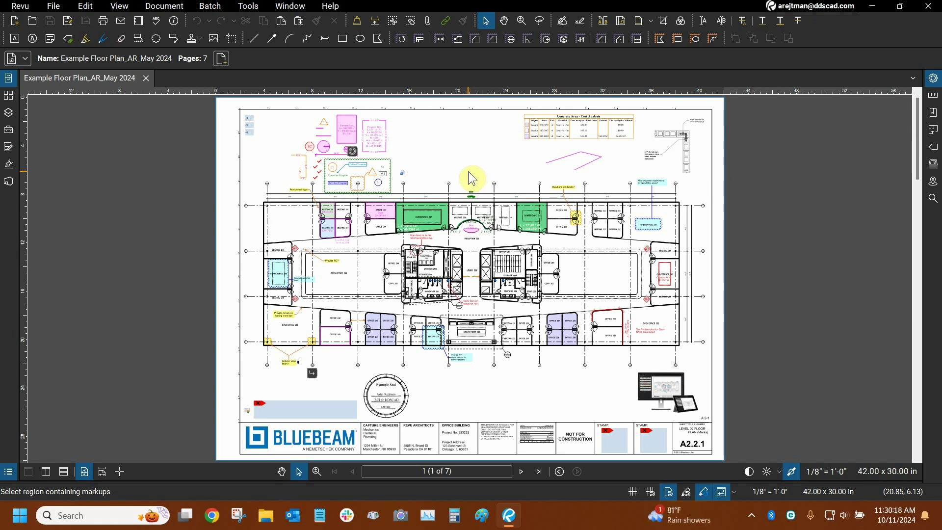
- Show the Tools > Markup submenu of drawing tools over the floor plan
click(252, 8)
mouse_move(256, 22)
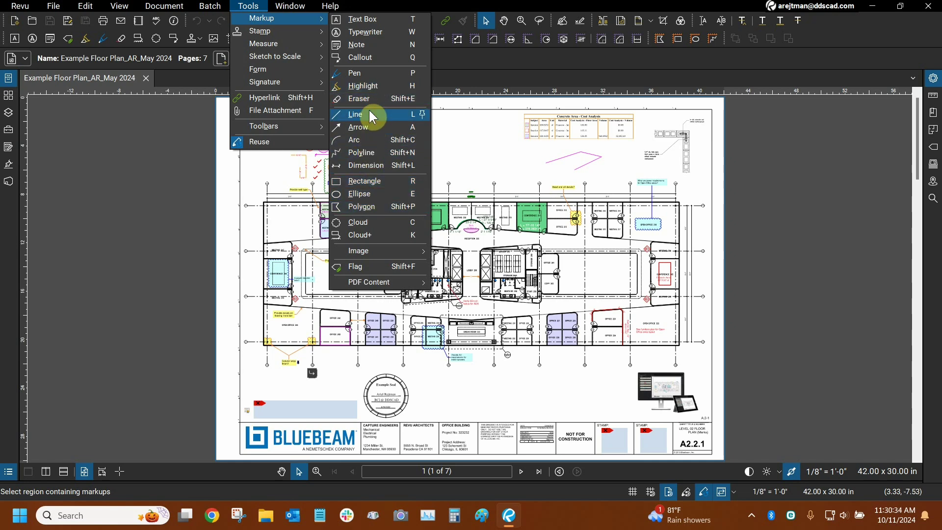
- Draw a red square rectangle markup above the plan, beside the concrete area notes
click(386, 181)
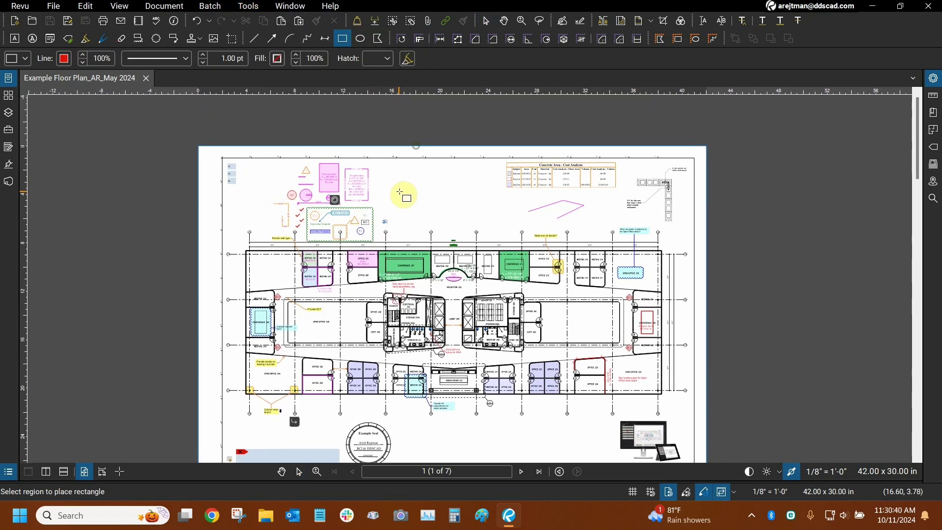
scroll(401, 191, up, 5)
mouse_move(354, 163)
mouse_down()
mouse_move(467, 227)
mouse_move(494, 228)
mouse_move(397, 183)
mouse_move(426, 219)
mouse_move(518, 267)
mouse_move(423, 210)
mouse_move(434, 236)
mouse_up()
key(Escape)
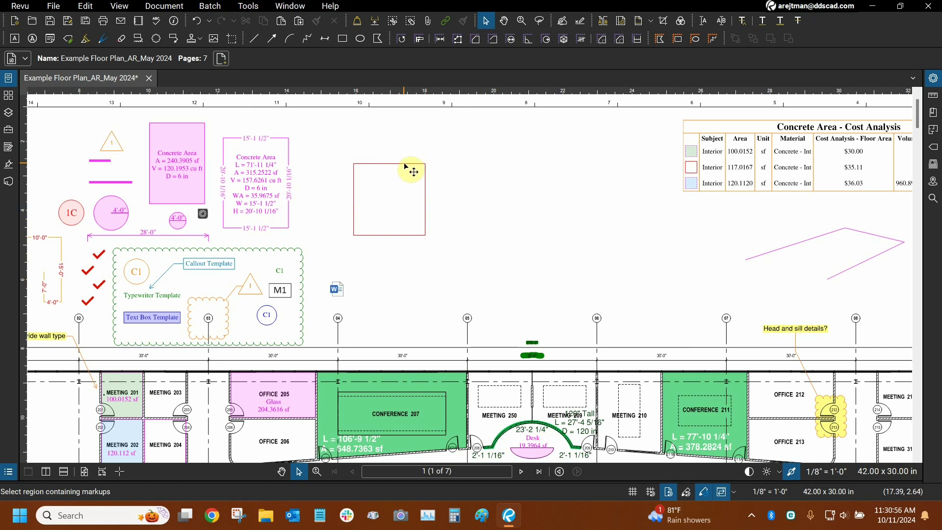
right_click(404, 164)
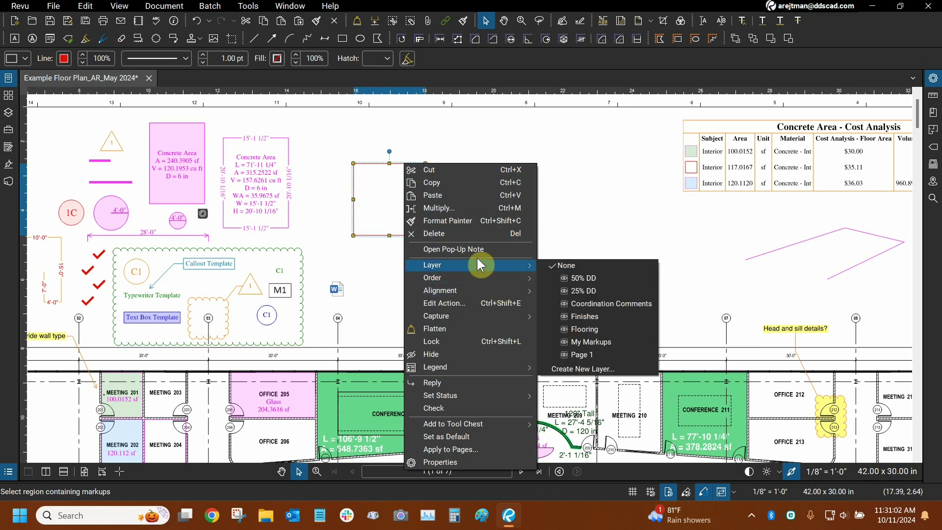
click(603, 226)
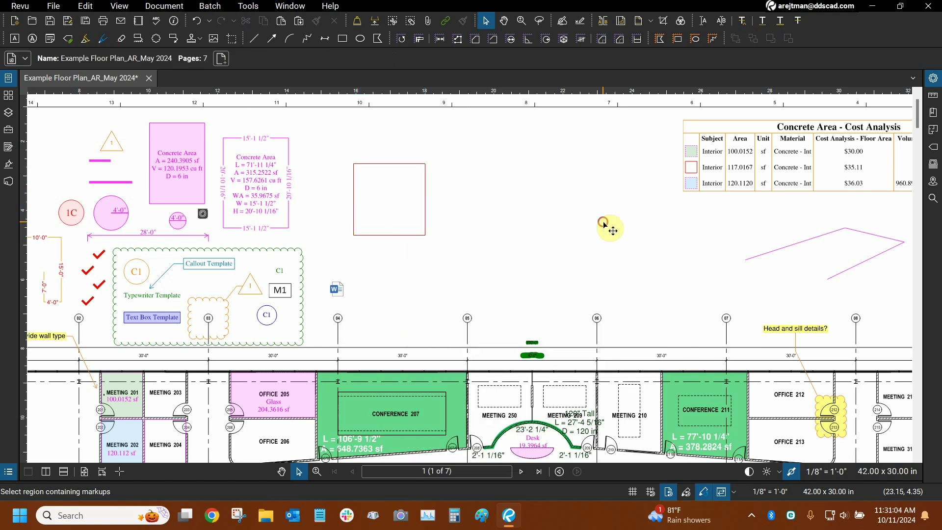
- Draw a closed five-corner polygon with an inward notch right of the rectangle
click(248, 7)
mouse_move(262, 21)
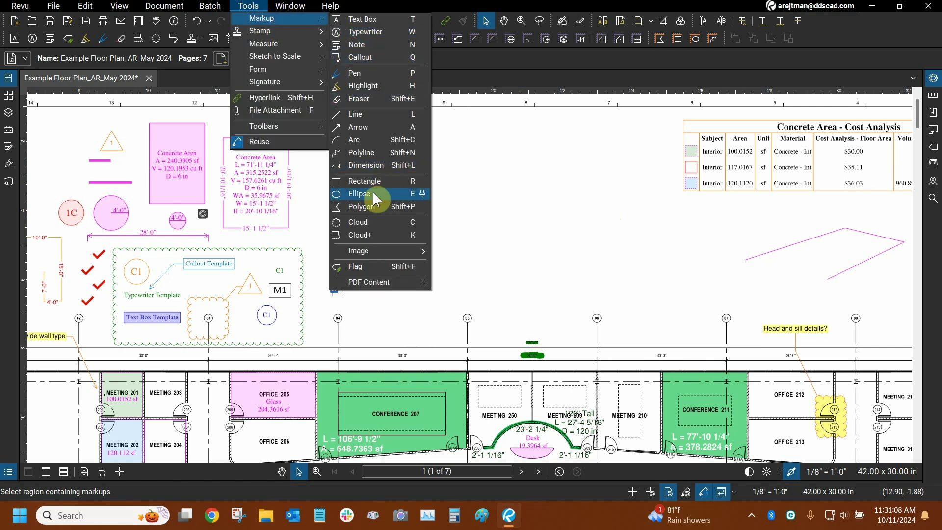
click(366, 206)
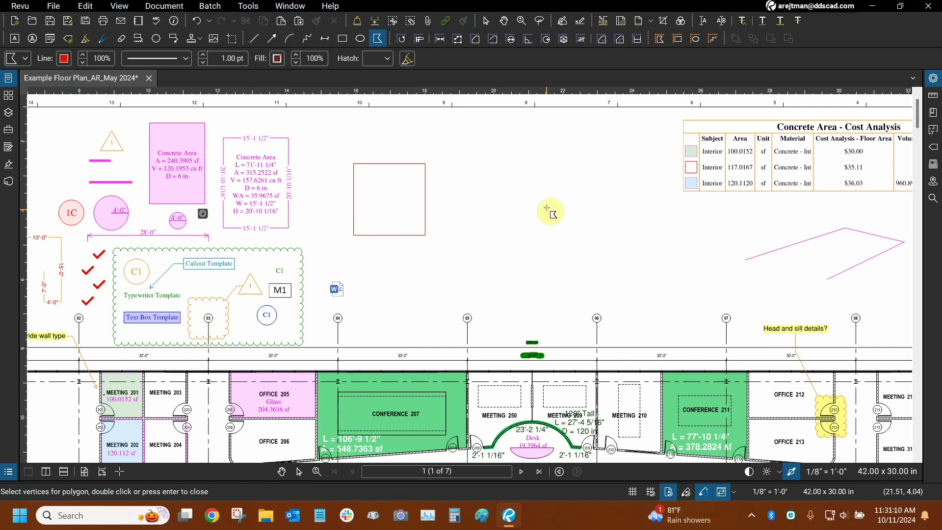
click(467, 199)
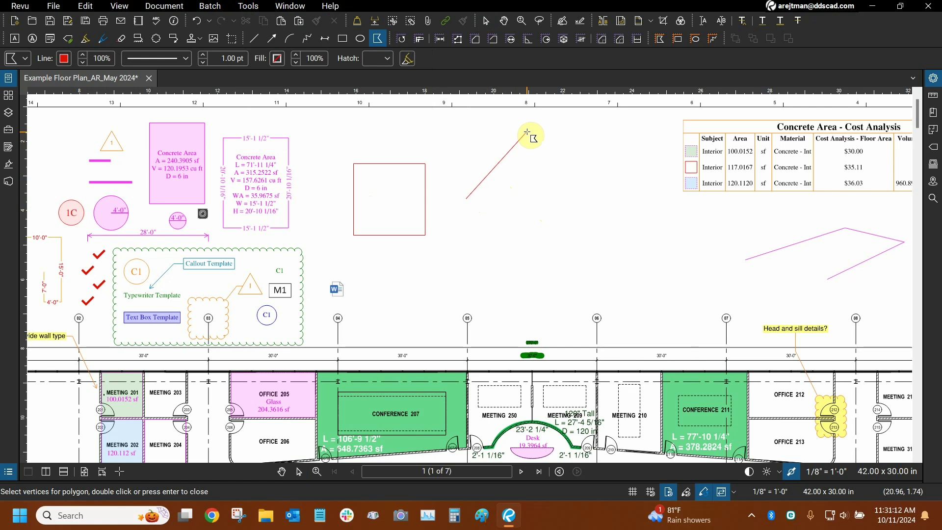
click(527, 133)
click(631, 177)
click(570, 269)
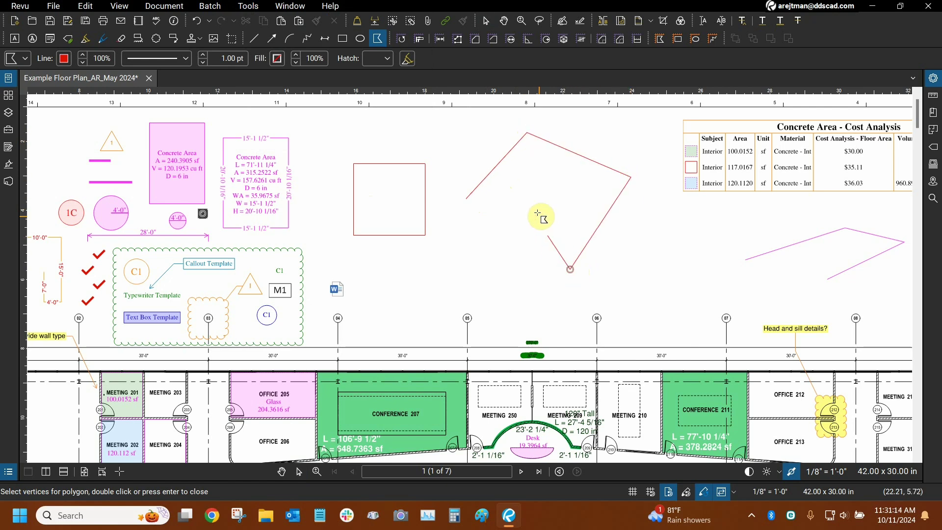
click(536, 201)
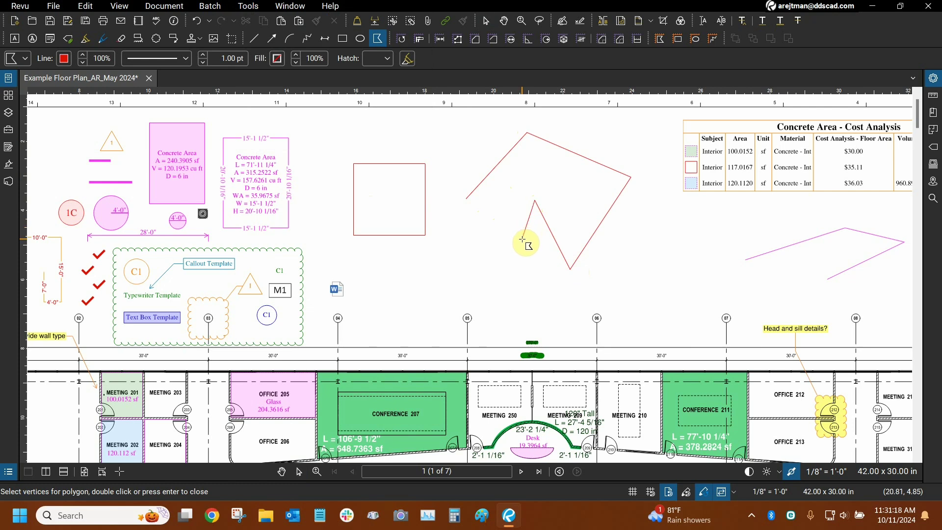
key(Return)
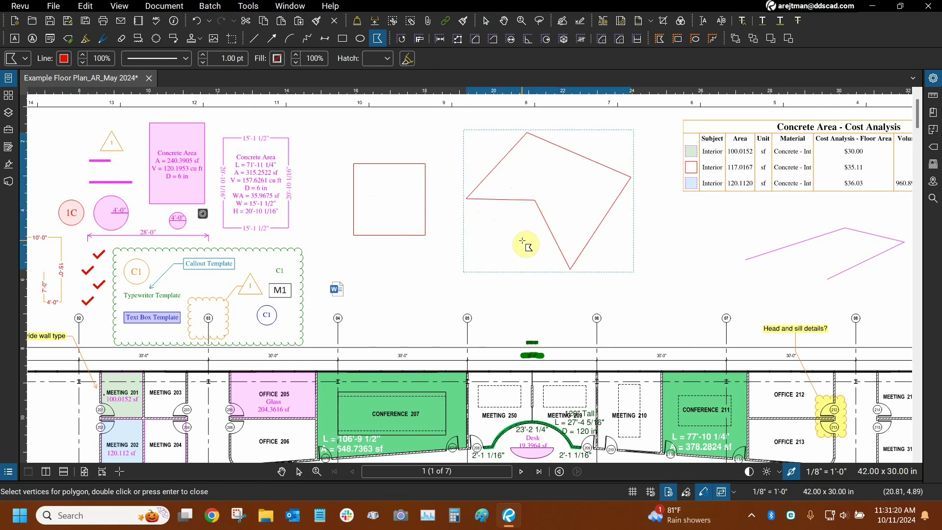
key(Escape)
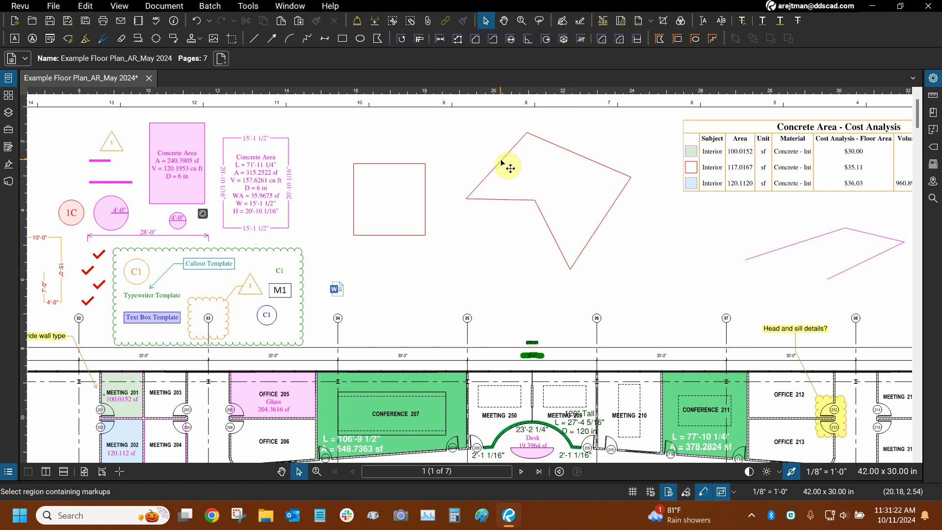
- Review the polygon's Control Point options in its right-click menu
click(501, 162)
right_click(502, 162)
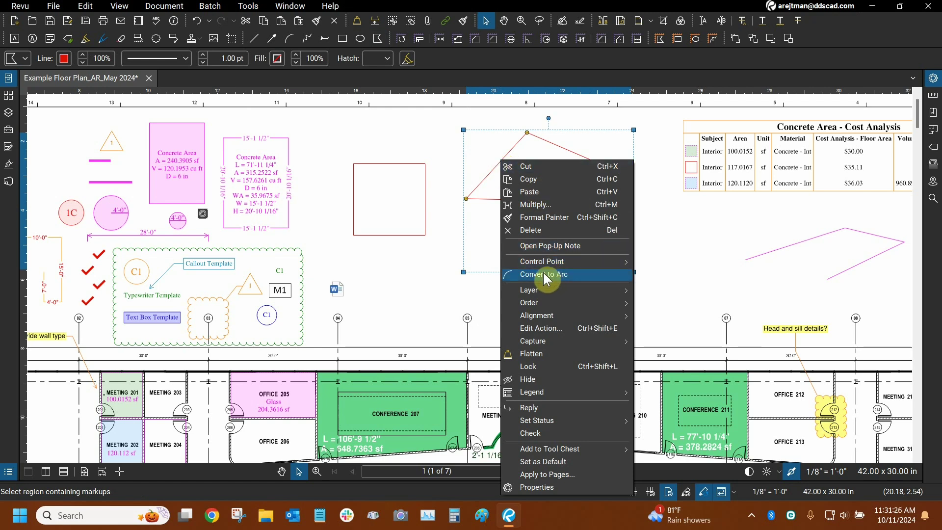
mouse_move(541, 261)
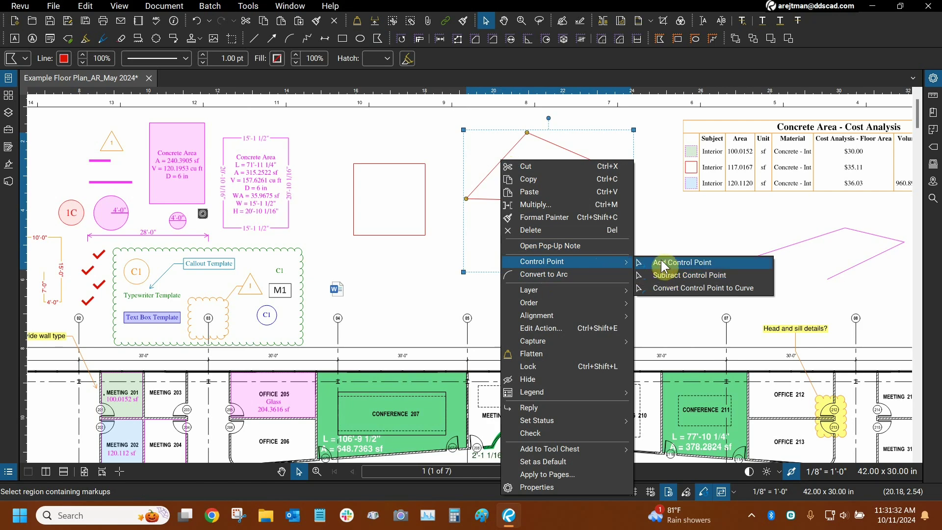
key(Escape)
- Add a vertex on the upper-left edge, delete the top vertex, and raise the new one
scroll(568, 147, up, 2)
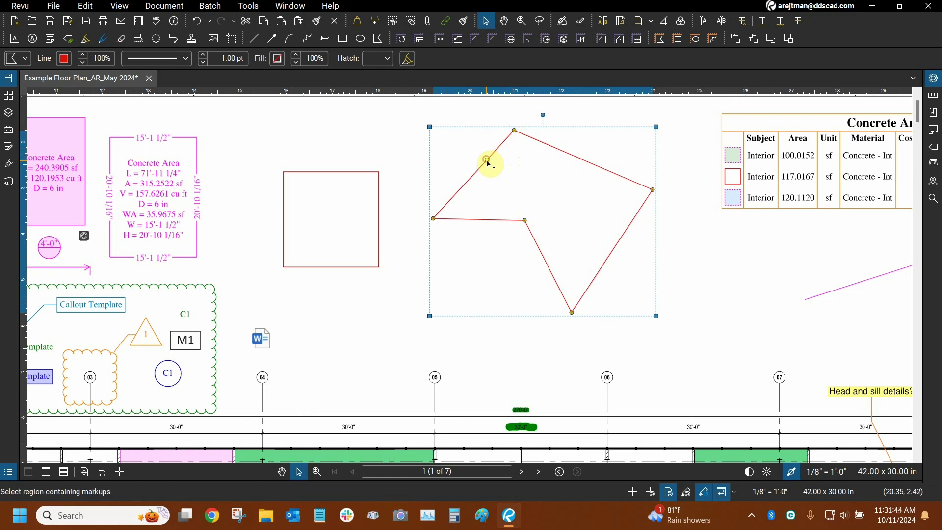
drag(488, 162, 519, 191)
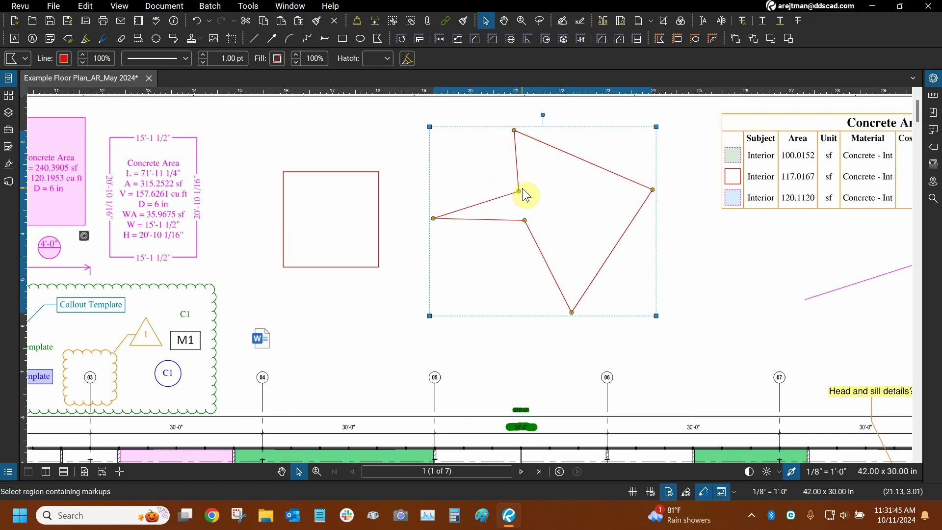
ctrl+click(514, 131)
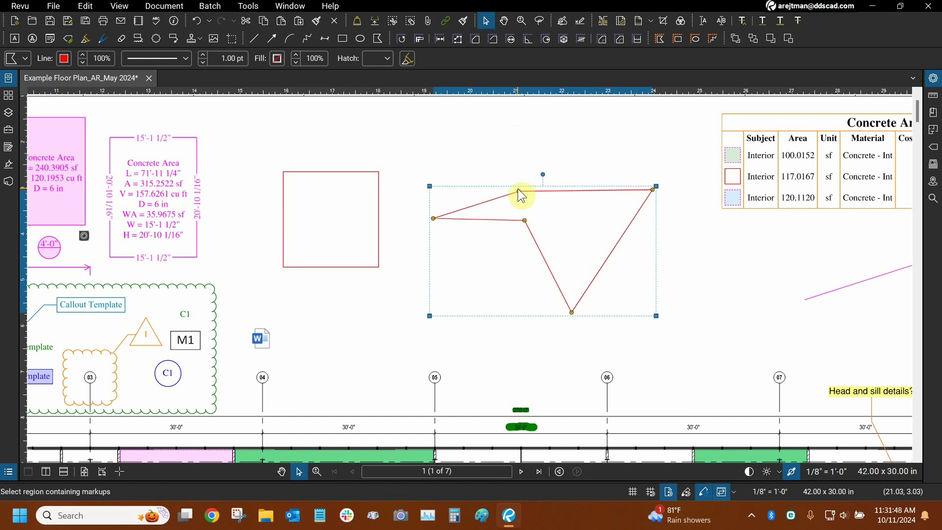
drag(520, 194, 544, 143)
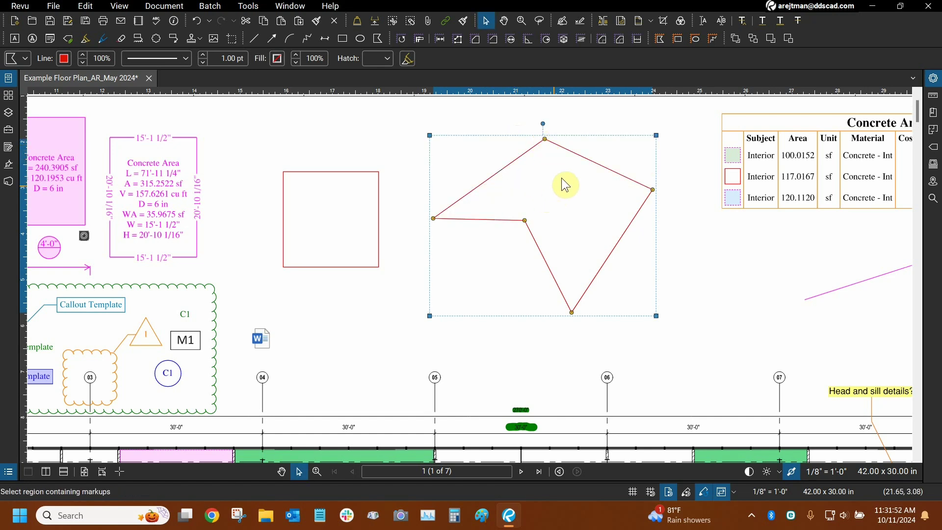
scroll(561, 174, up, 1)
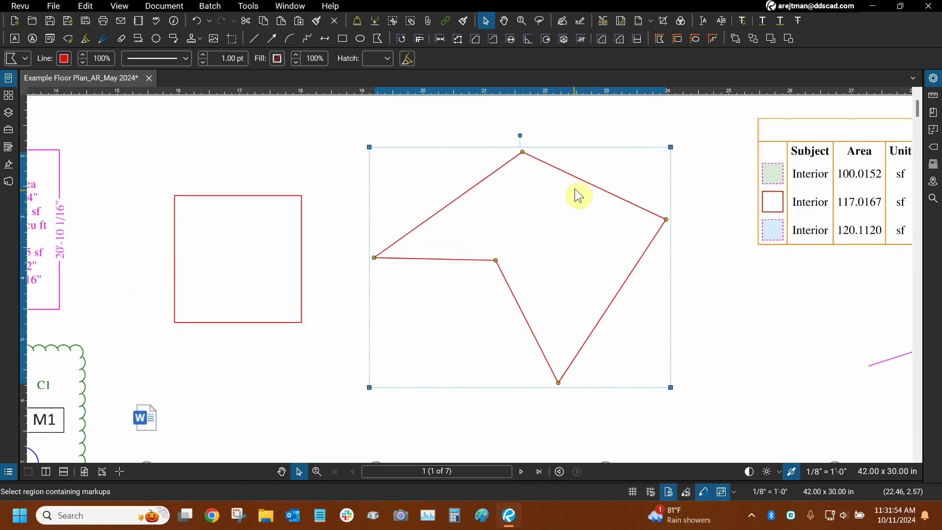
- Convert the polygon's upper-left edge into an arc
right_click(456, 202)
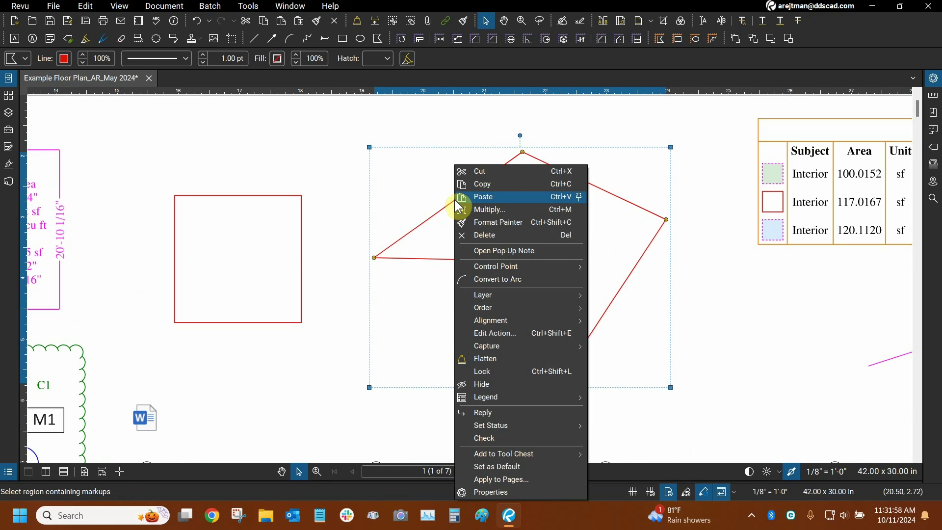
click(502, 278)
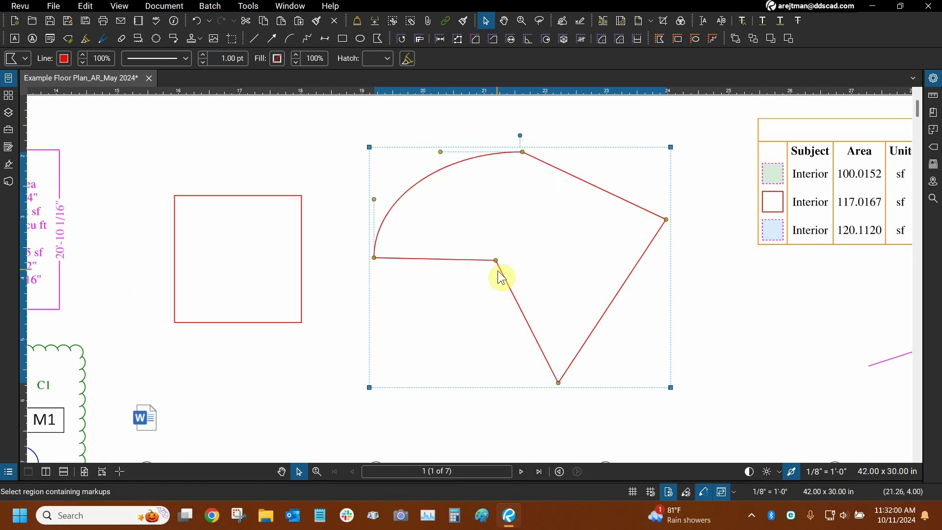
right_click(436, 174)
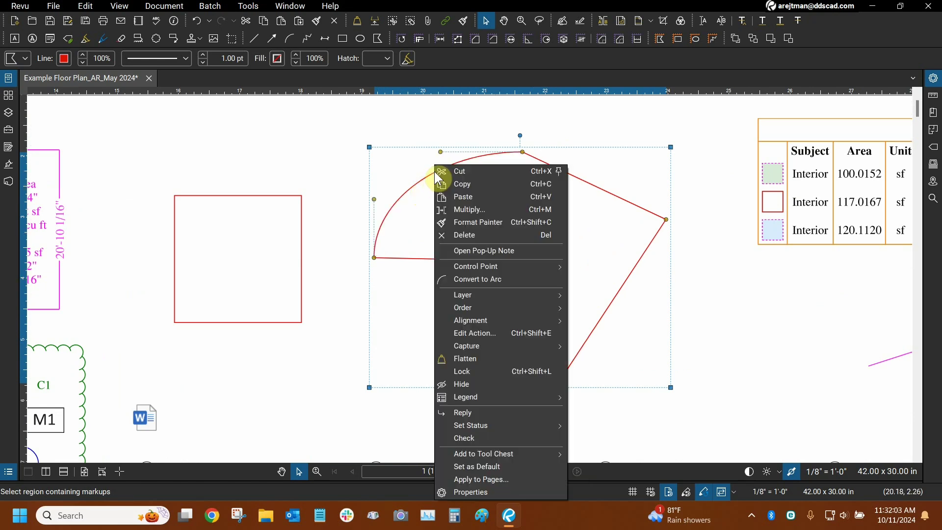
click(499, 280)
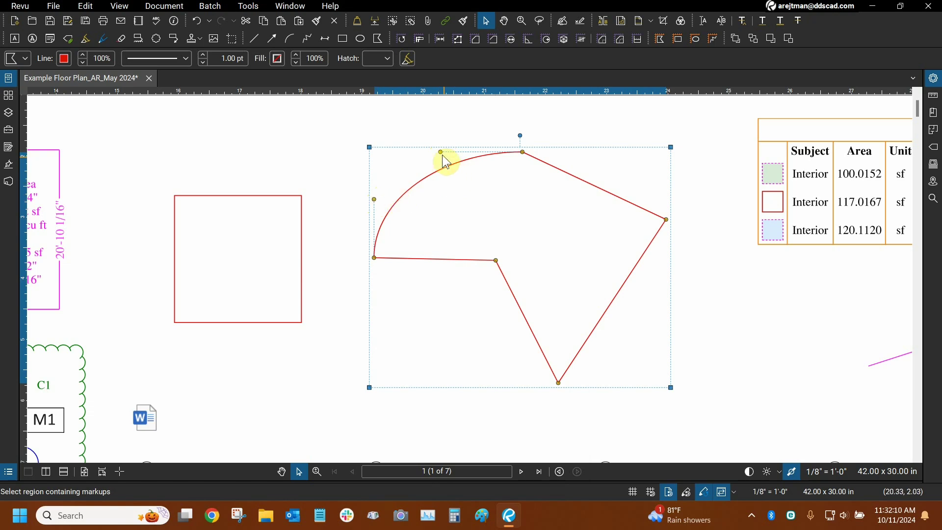
- Drag the arc's control points to form a smooth S-shaped curve, then deselect
drag(441, 152, 458, 107)
drag(375, 199, 559, 223)
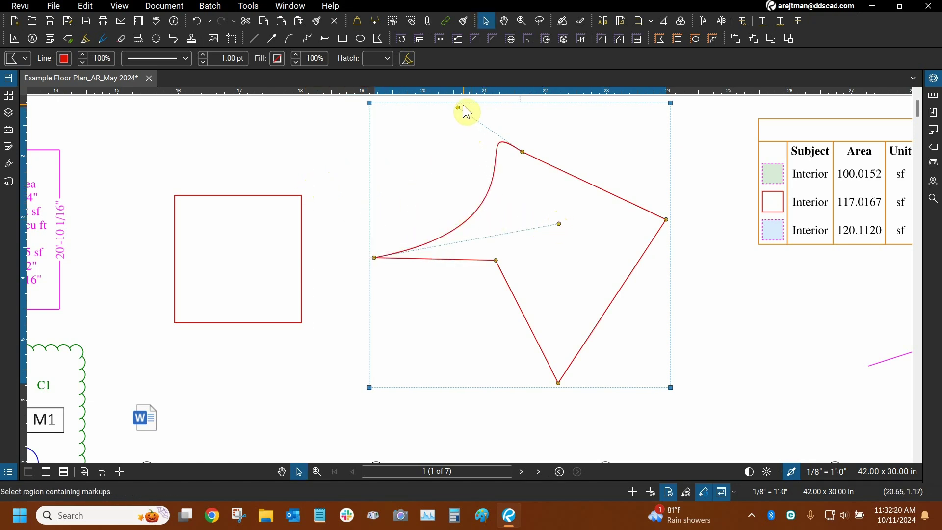
drag(456, 106, 374, 160)
click(579, 246)
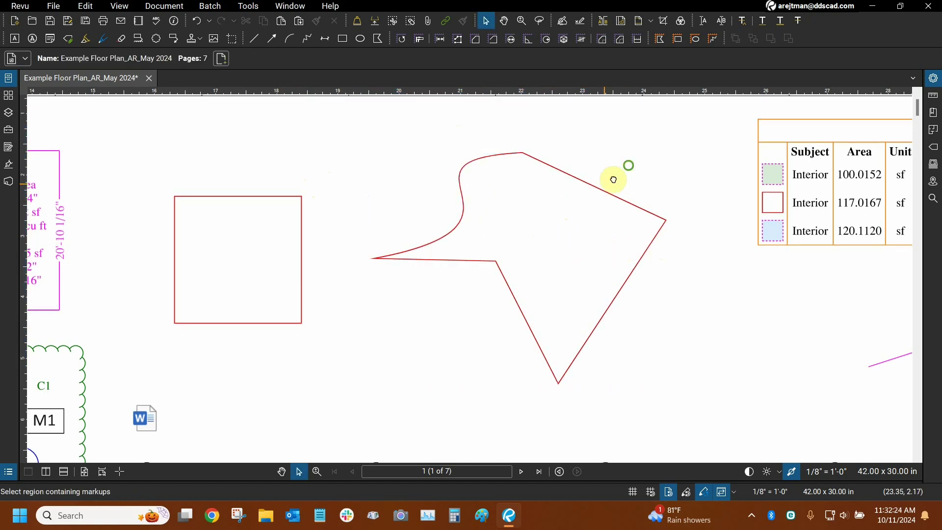
scroll(579, 193, down, 1)
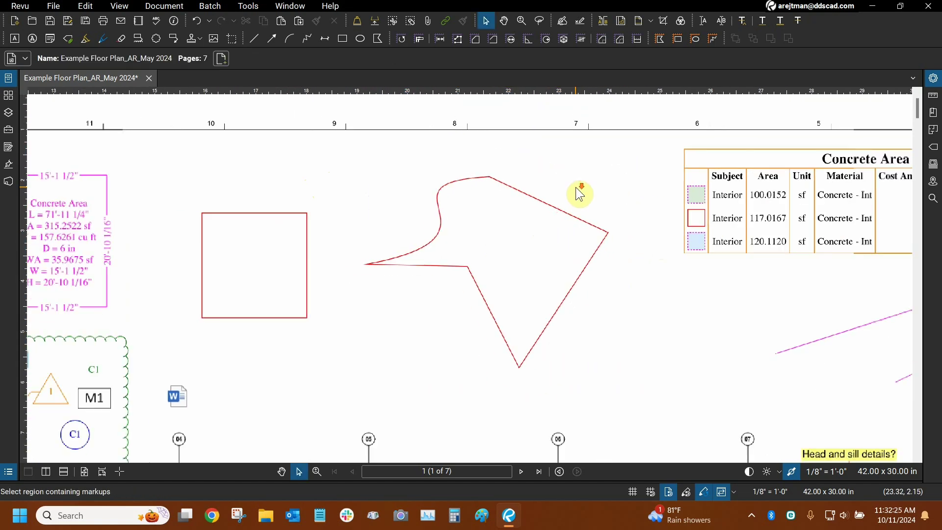
- Draw a test circle below the polygon with the Ellipse tool
click(246, 7)
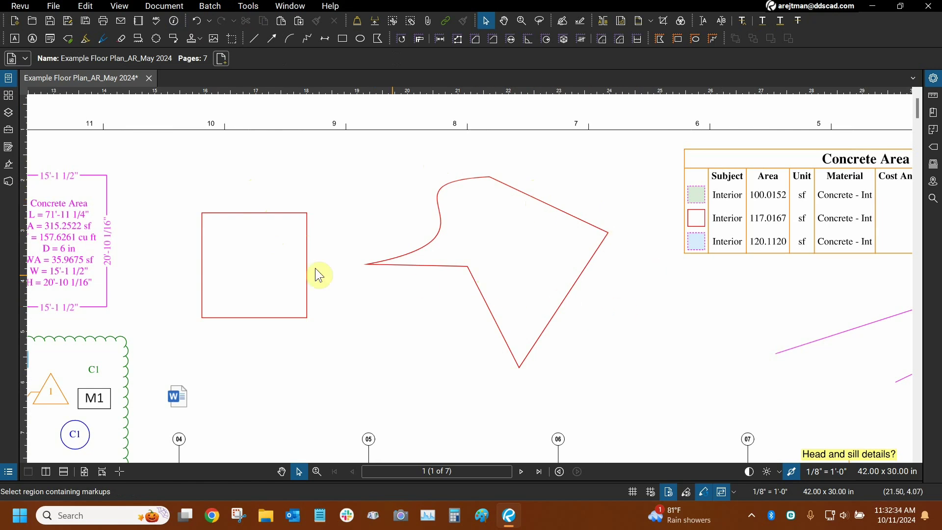
click(239, 13)
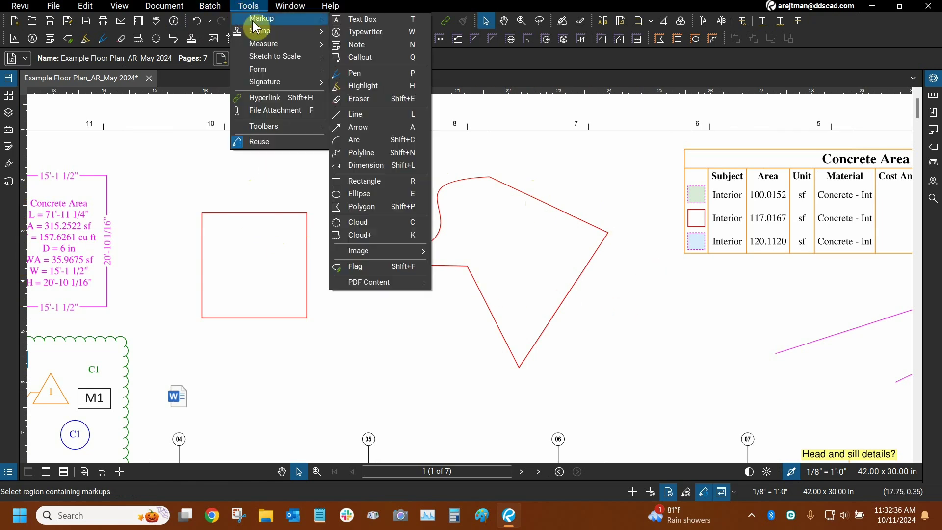
click(279, 25)
click(249, 6)
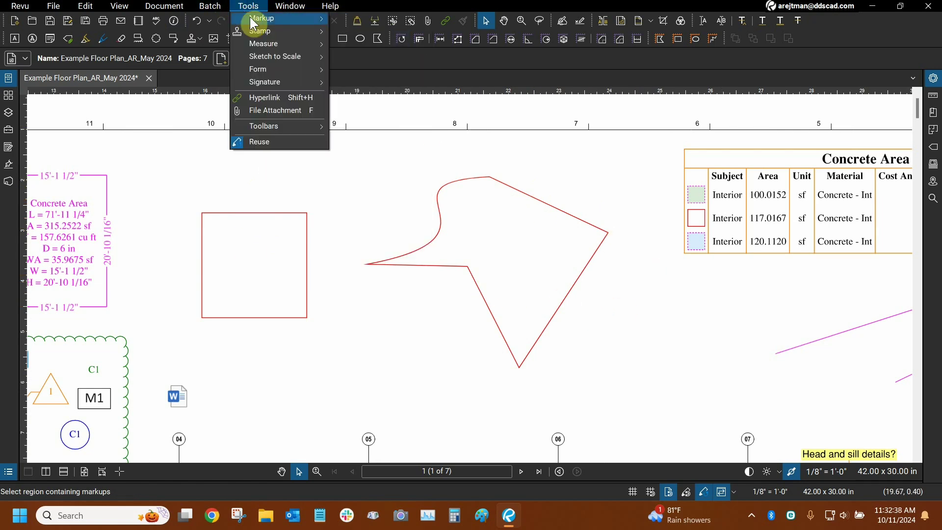
mouse_move(294, 18)
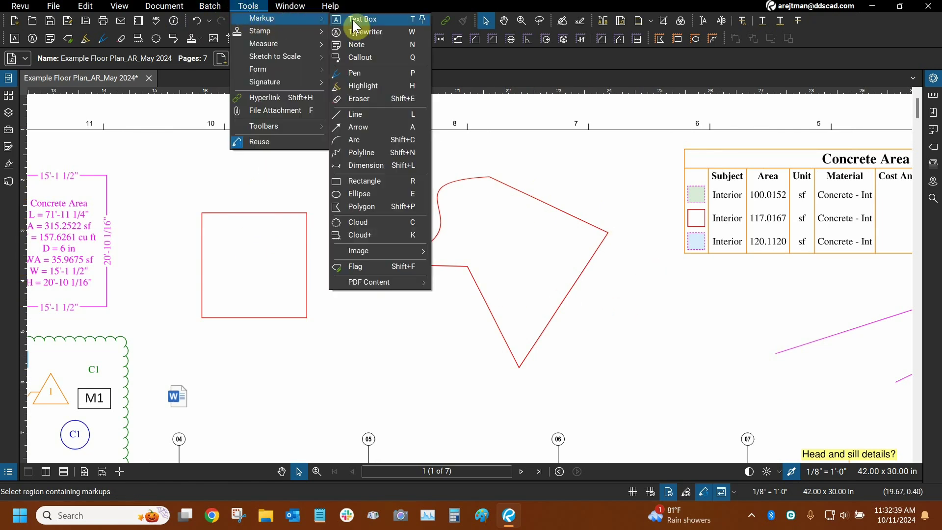
click(370, 195)
drag(414, 283, 459, 227)
scroll(458, 227, down, 1)
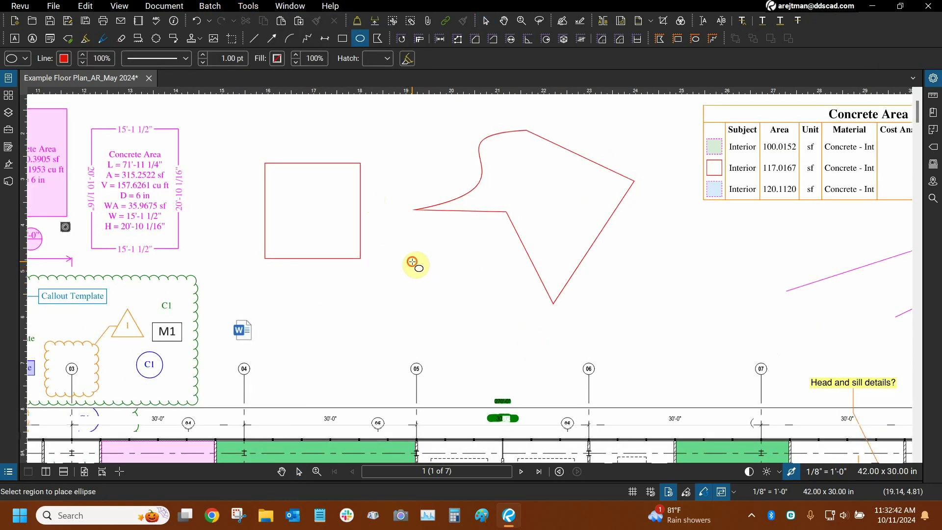
drag(412, 261, 485, 333)
- Select the test circle and delete it
right_click(468, 268)
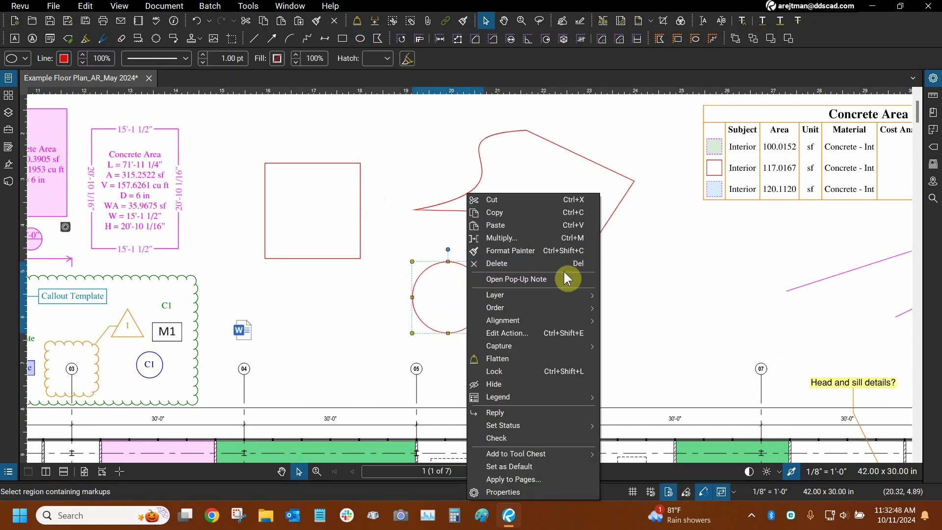
click(404, 139)
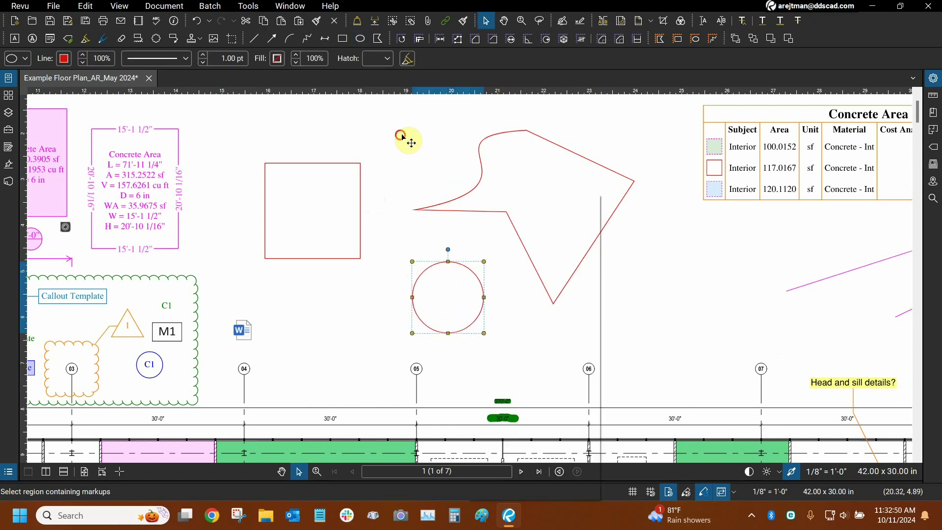
click(404, 138)
click(445, 265)
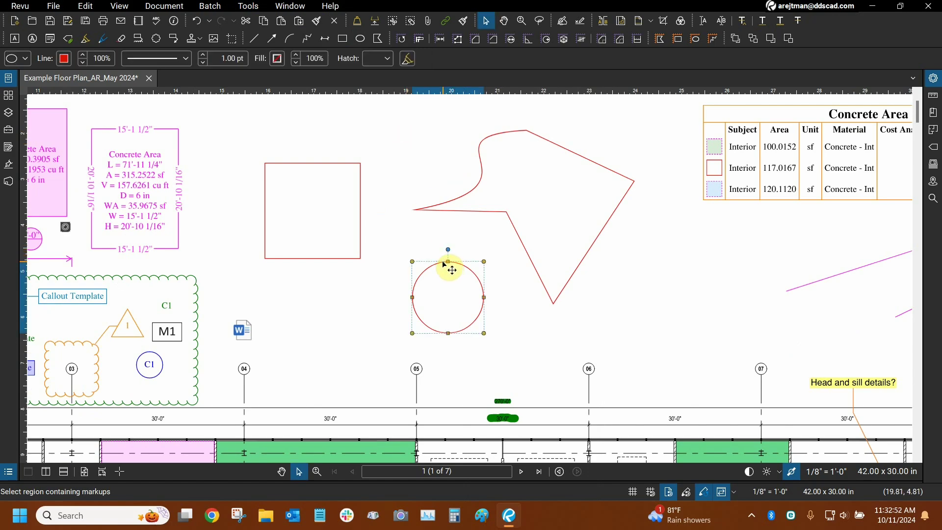
key(Delete)
- Delete the red square, leaving only the curved polygon
click(362, 184)
key(Delete)
drag(412, 152, 425, 178)
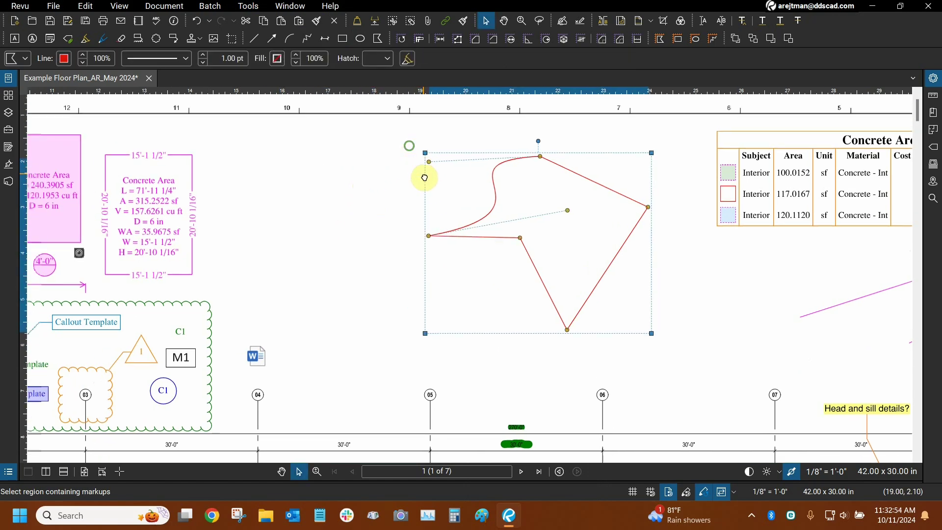
scroll(373, 189, down, 1)
drag(369, 189, 412, 204)
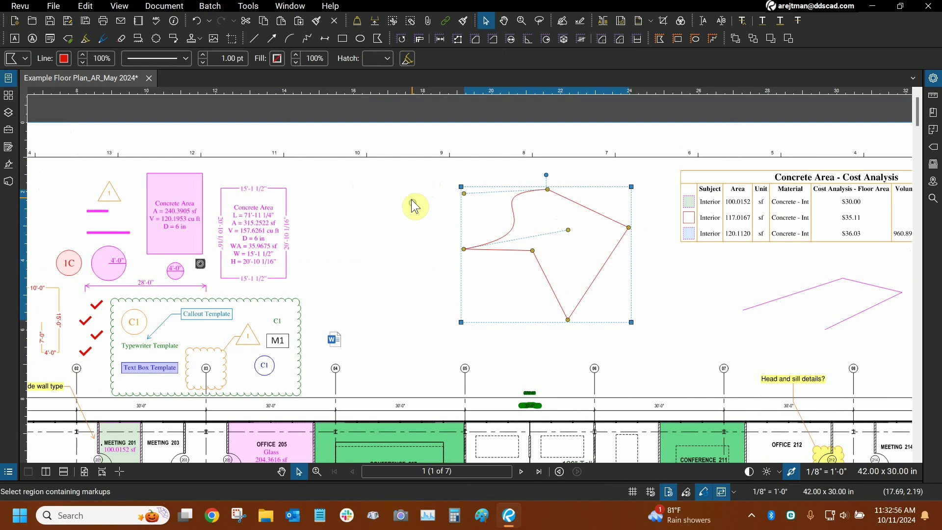
click(400, 319)
- Draw a short orange diagonal line to the left of the polygon
click(253, 9)
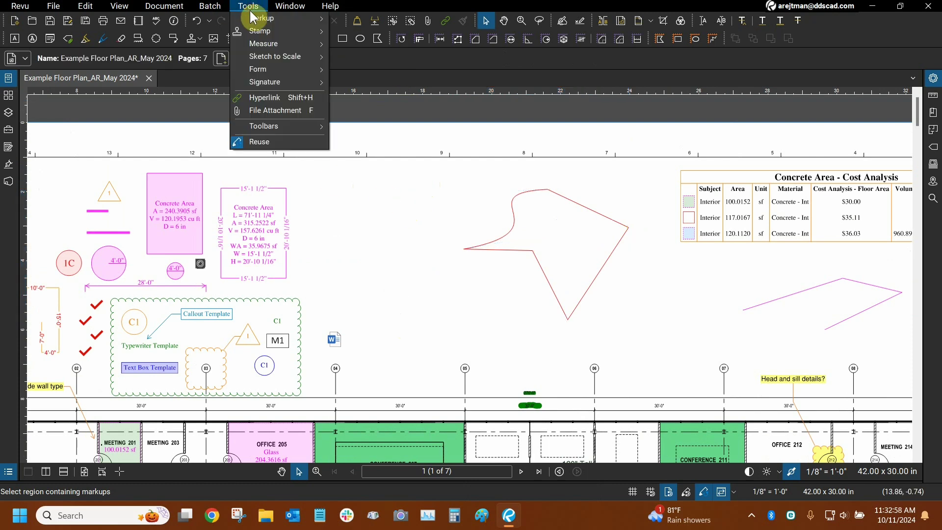
mouse_move(256, 19)
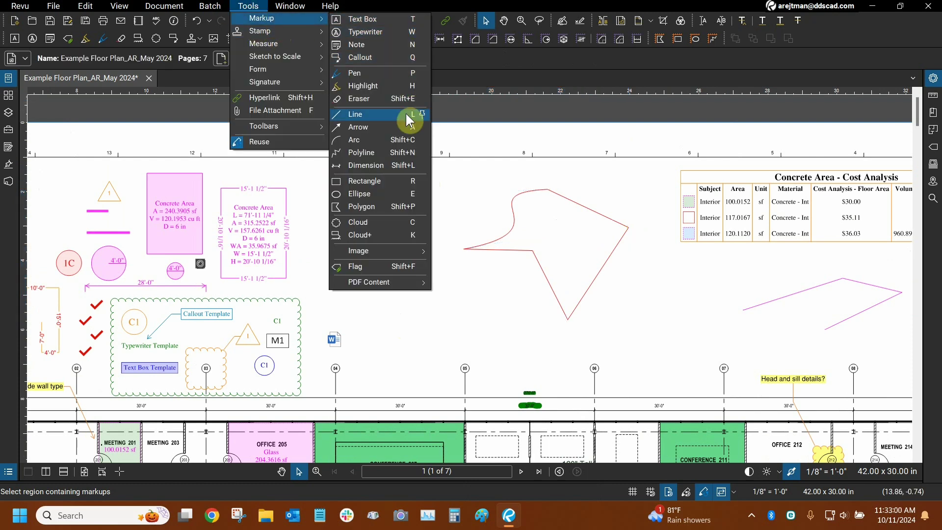
click(356, 115)
click(339, 256)
click(425, 196)
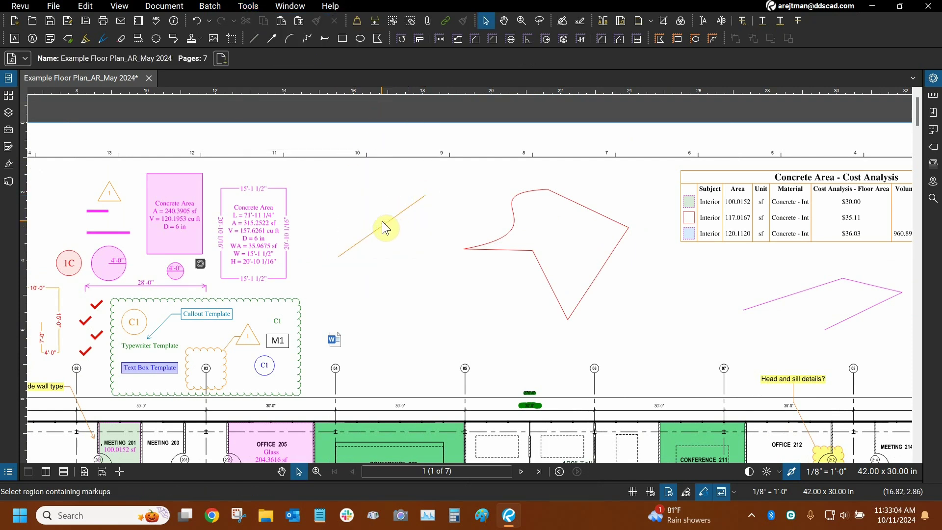
right_click(385, 227)
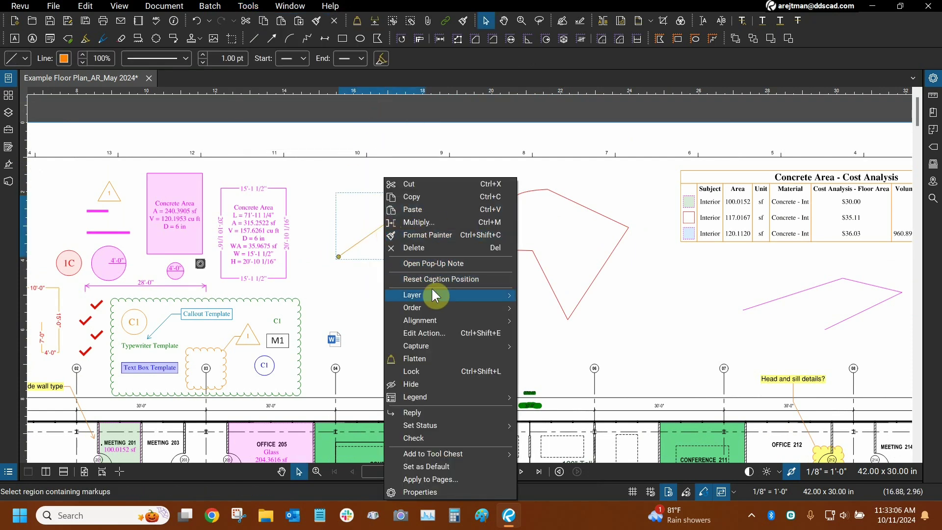
click(368, 304)
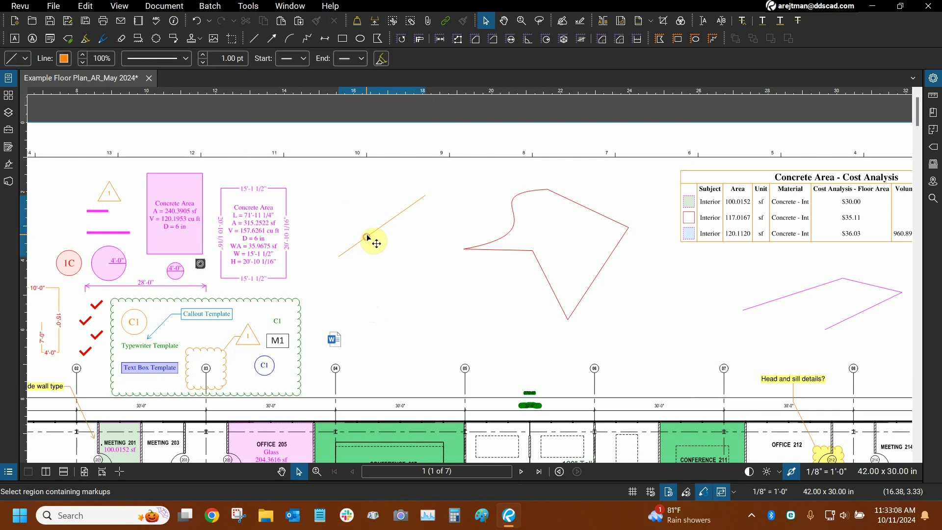
- Draw a five-vertex red polyline left of the polygon
click(248, 6)
mouse_move(275, 18)
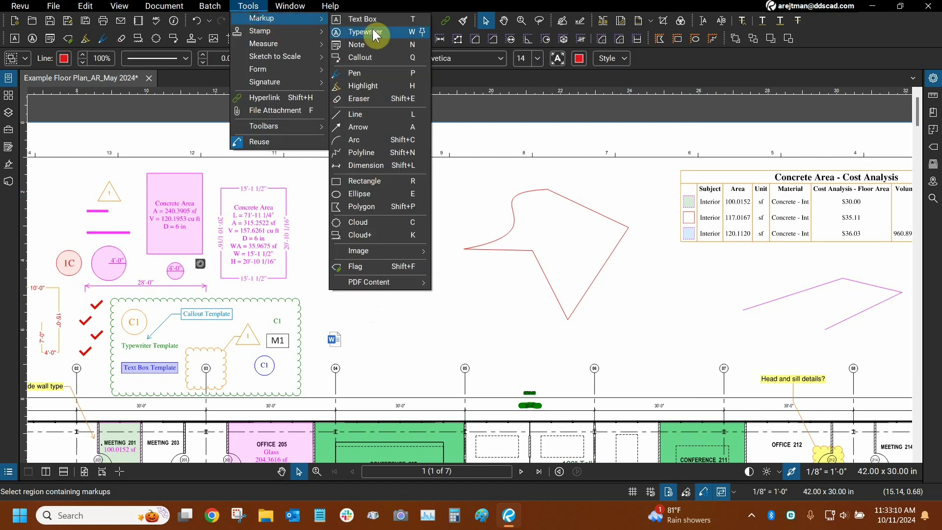
click(380, 152)
click(355, 284)
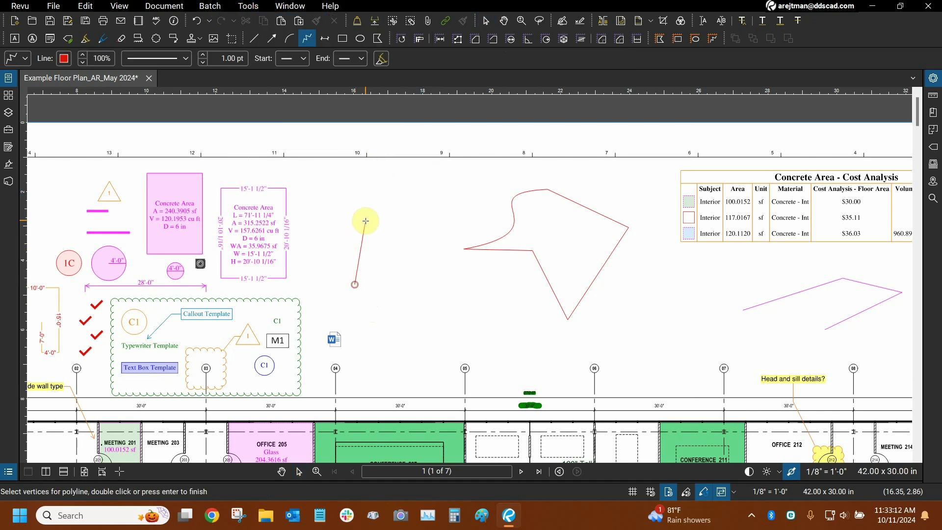
click(368, 213)
click(467, 206)
click(425, 271)
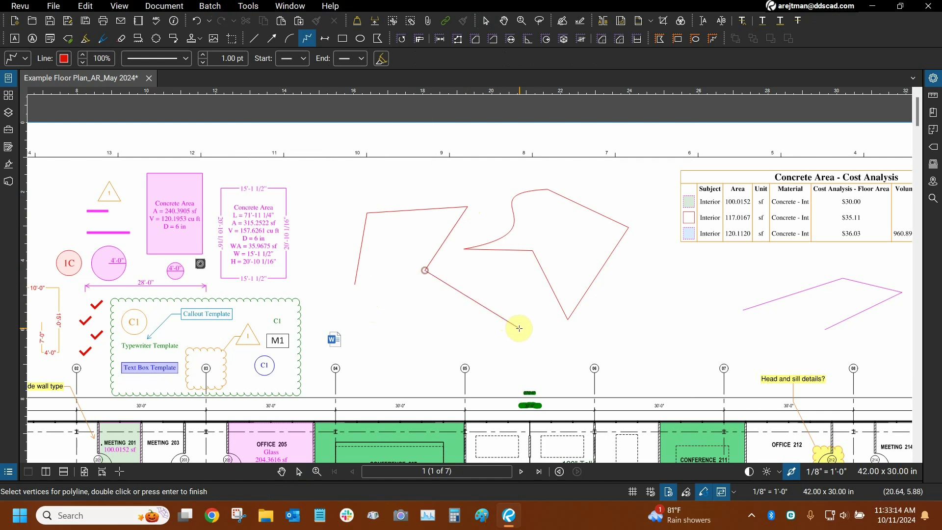
click(522, 329)
double_click(522, 328)
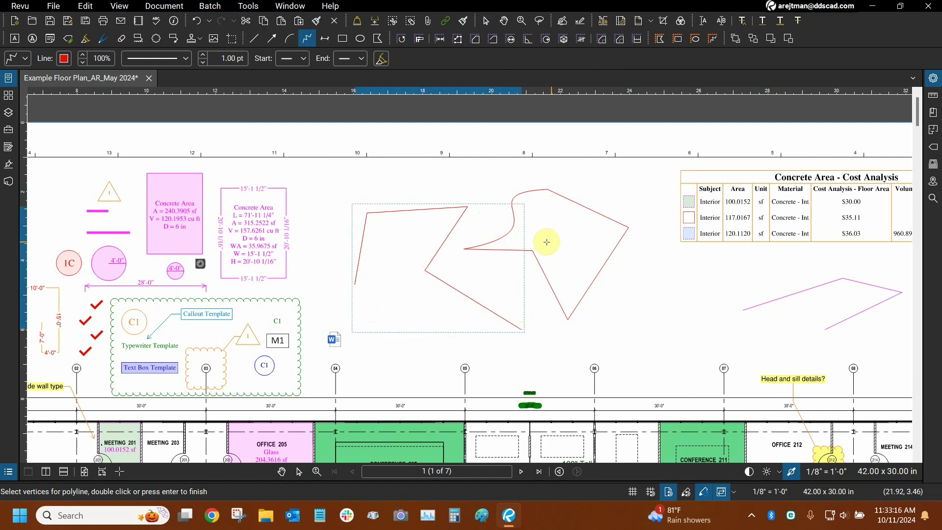
- Convert the polyline's top edge to an arc with Control Point > Convert to Arc
click(393, 215)
right_click(395, 213)
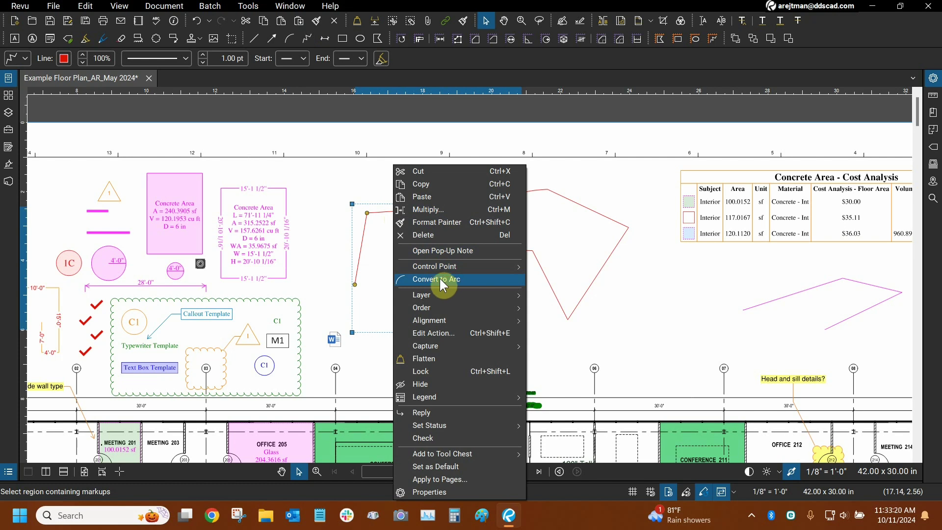
mouse_move(441, 270)
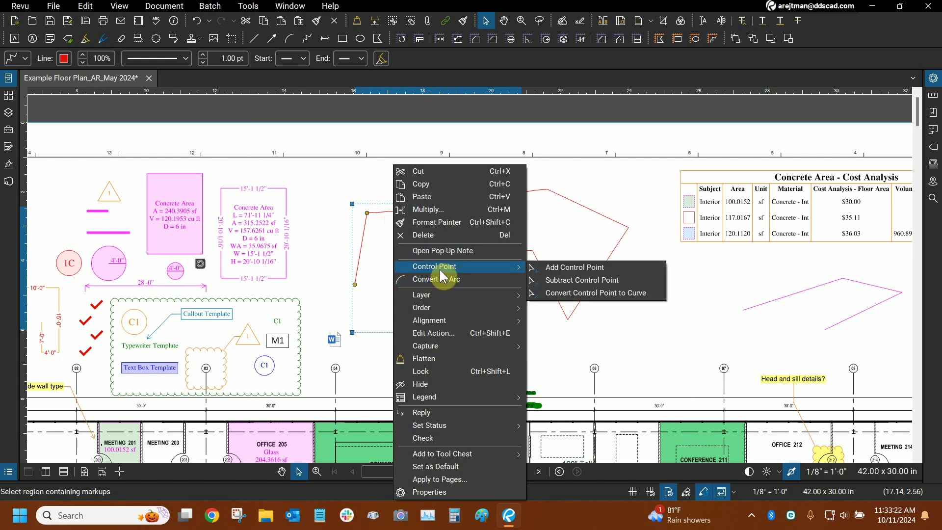
click(440, 278)
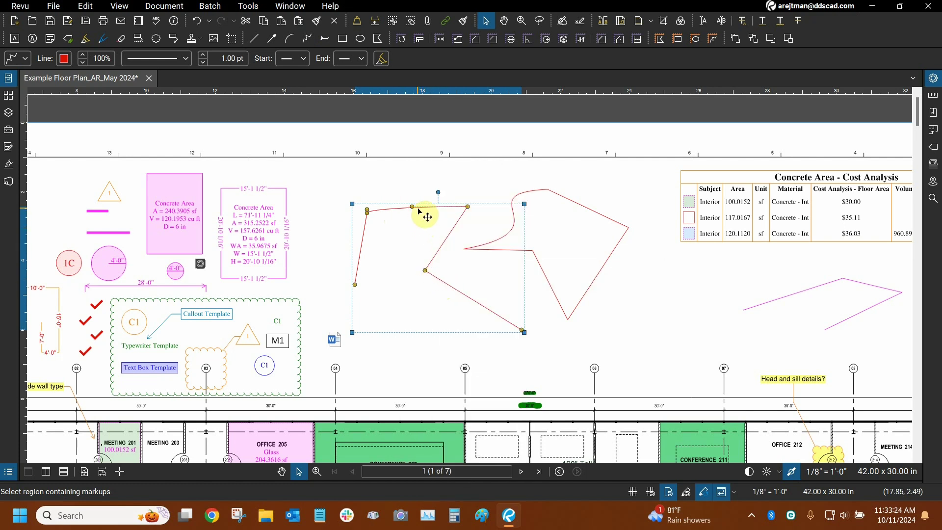
- Bend the polyline's top edges into wavy curves by dragging the arc control points
drag(417, 208, 414, 179)
scroll(415, 199, up, 4)
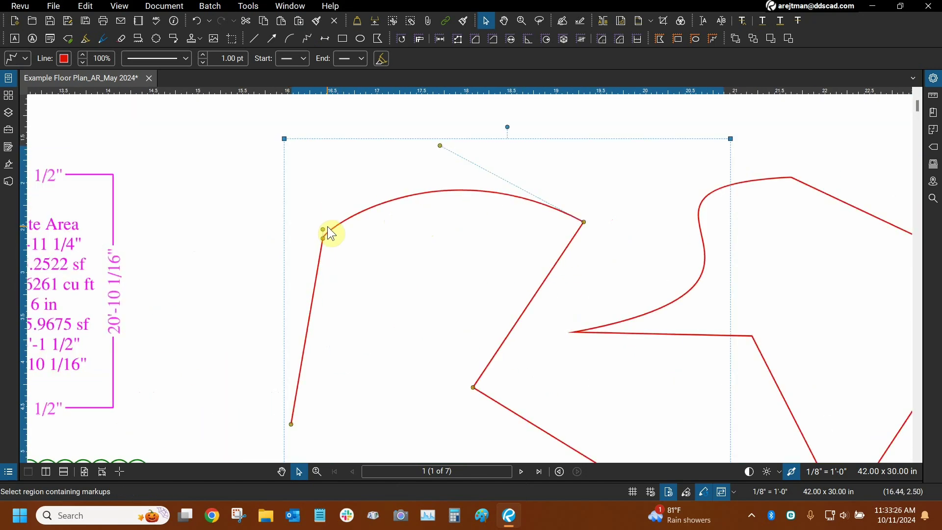
drag(321, 234, 487, 290)
scroll(488, 293, down, 5)
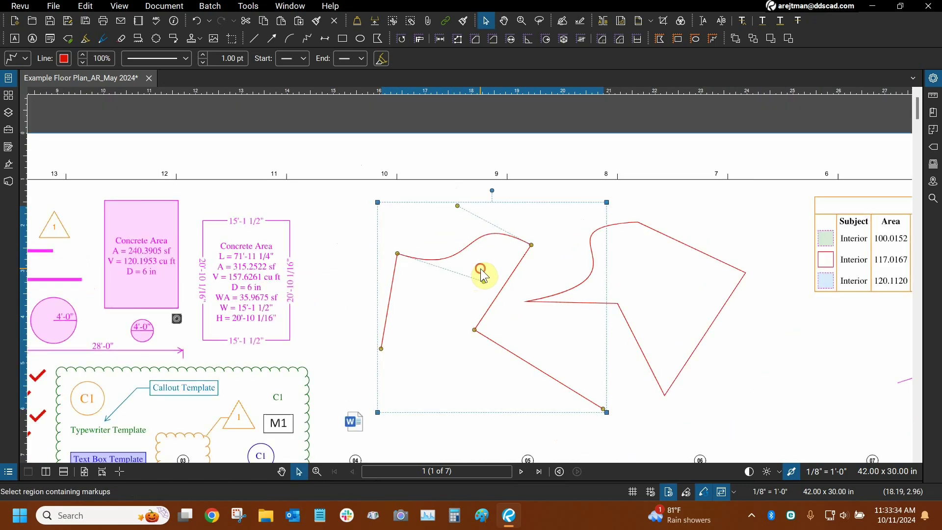
click(480, 269)
scroll(211, 110, down, 2)
- Draw a red arc curving up to the right below the Concrete Area cost table
drag(322, 105, 517, 190)
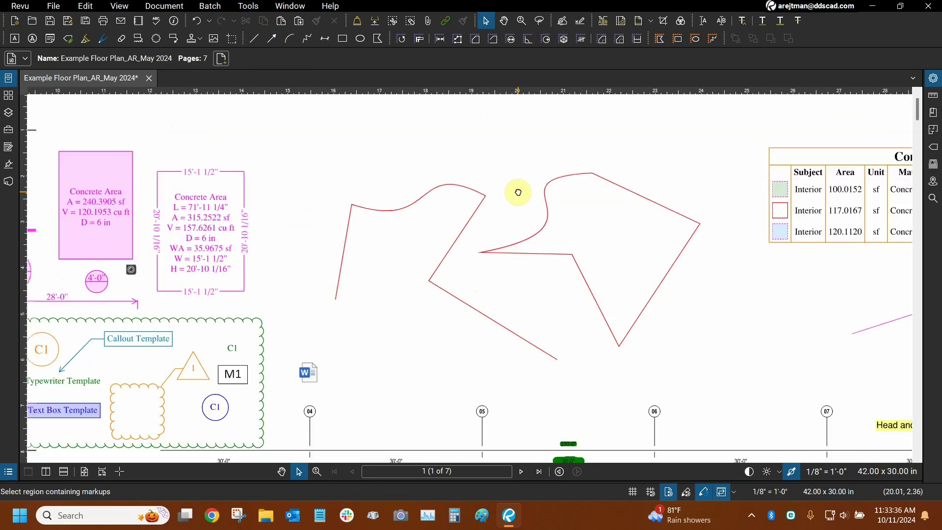
scroll(480, 181, down, 2)
click(247, 6)
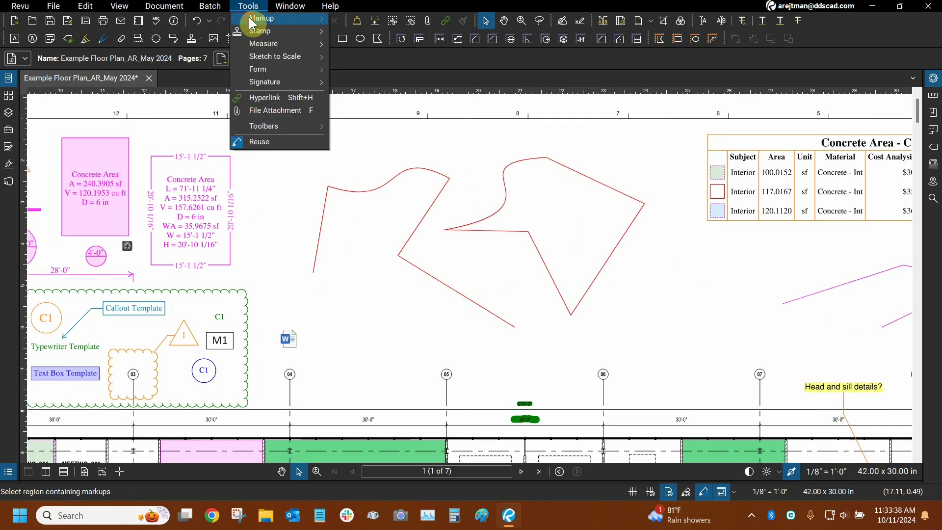
mouse_move(251, 17)
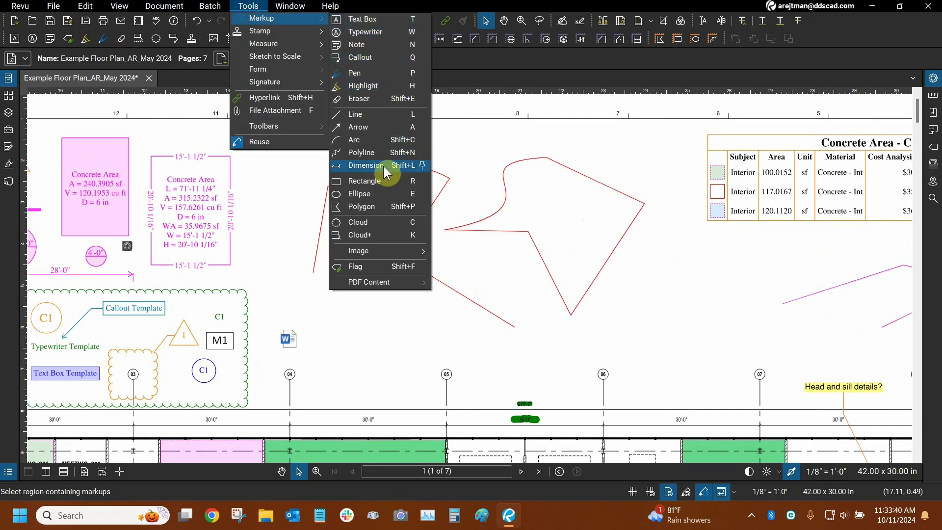
click(346, 140)
click(259, 7)
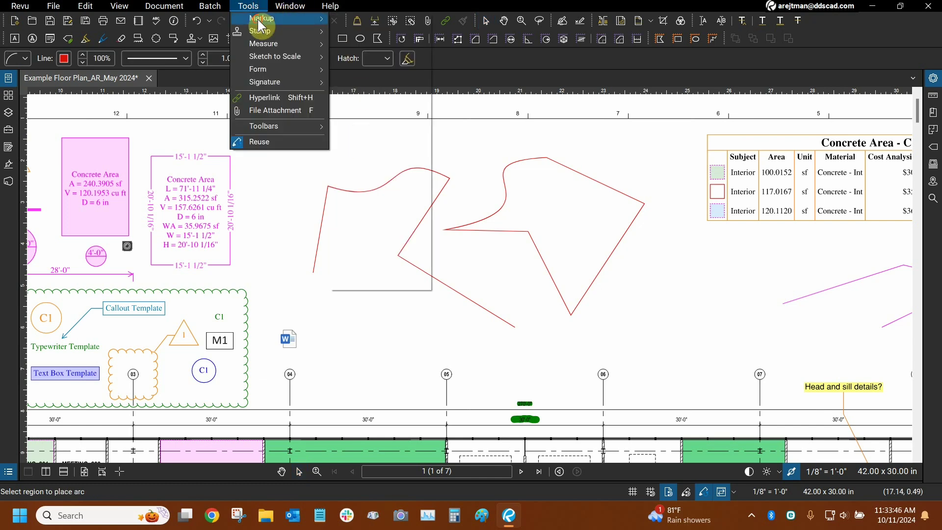
mouse_move(280, 18)
click(357, 142)
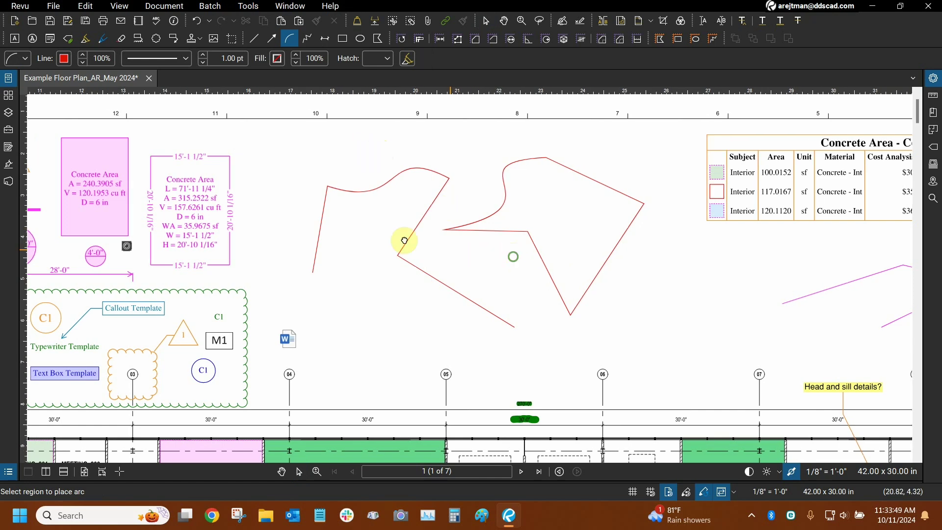
scroll(543, 318, right, 3)
scroll(543, 319, down, 1)
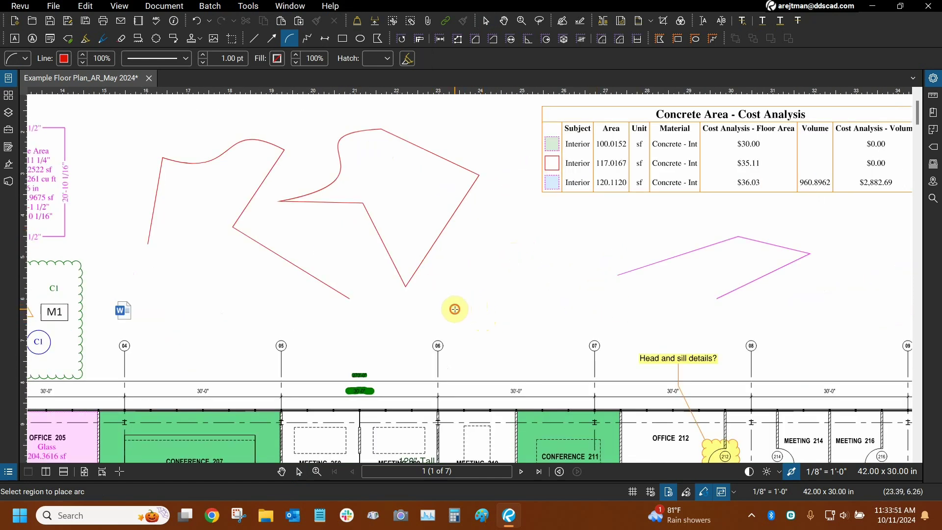
mouse_move(453, 309)
mouse_down()
mouse_move(545, 234)
mouse_move(634, 219)
mouse_move(525, 221)
mouse_move(499, 179)
mouse_move(627, 231)
mouse_move(595, 228)
mouse_up()
- Shrink the new arc by dragging its bottom-right bounding handle inward
key(Escape)
right_click(515, 248)
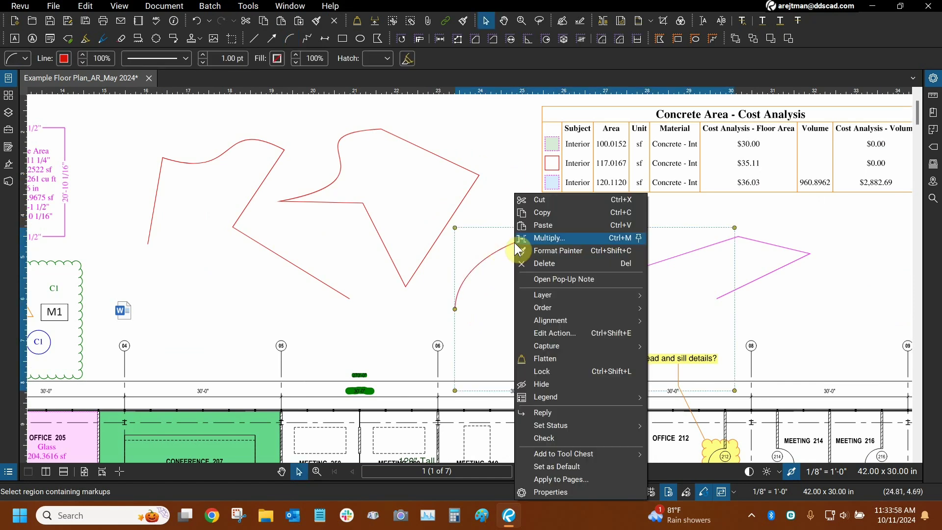
click(498, 294)
click(493, 255)
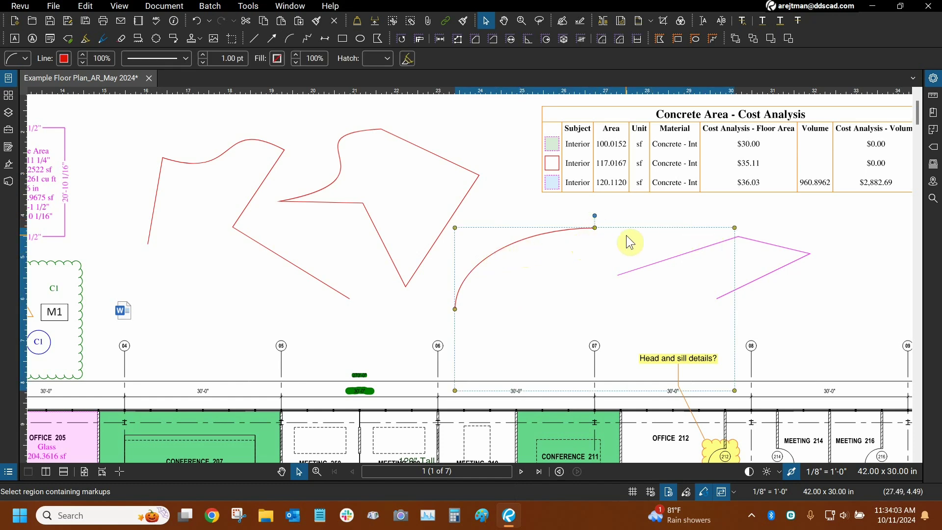
drag(734, 395, 561, 327)
scroll(574, 287, up, 2)
scroll(495, 207, up, 1)
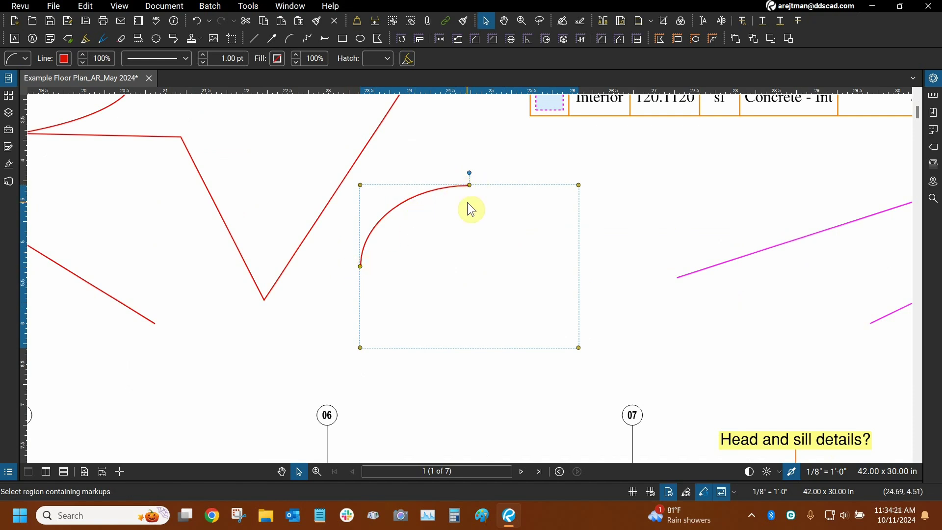
- Extend the red arc's end around the right side and bottom until it nearly closes at the lower left
drag(472, 186, 469, 377)
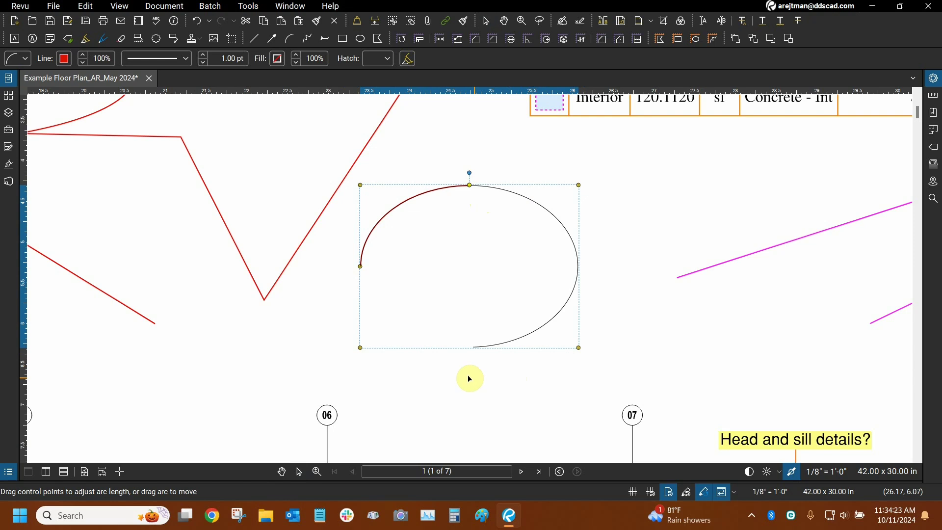
drag(394, 357, 563, 337)
drag(457, 347, 354, 287)
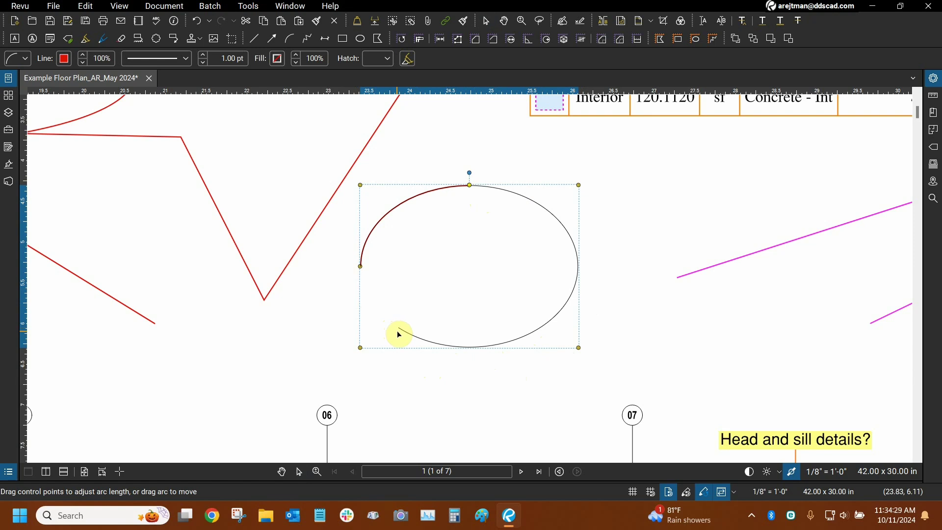
drag(399, 333, 382, 316)
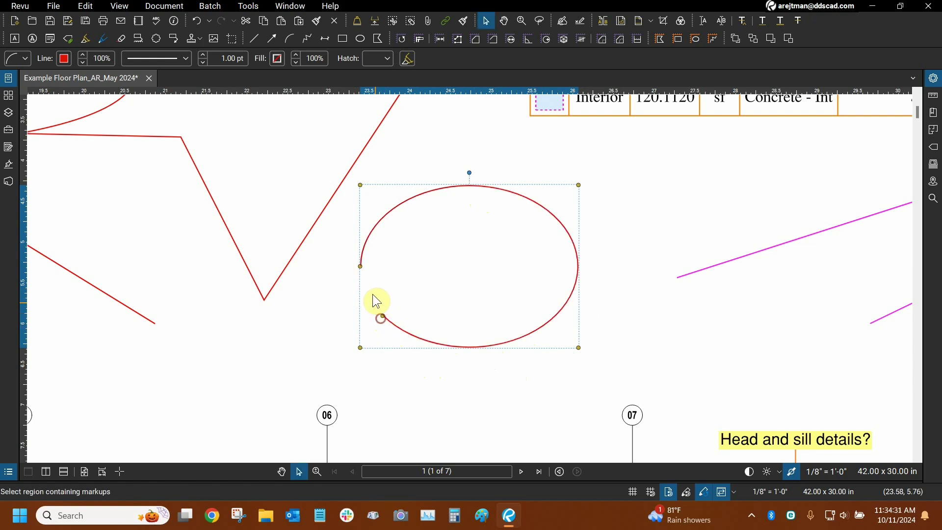
- Reselect the red arc and pull its lower end back slightly, leaving a small gap
right_click(371, 246)
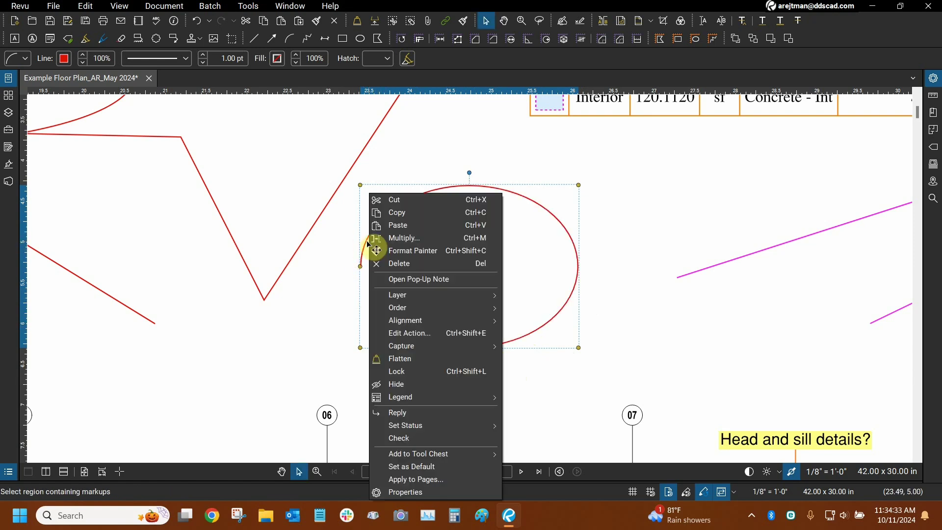
click(322, 246)
click(324, 251)
click(422, 340)
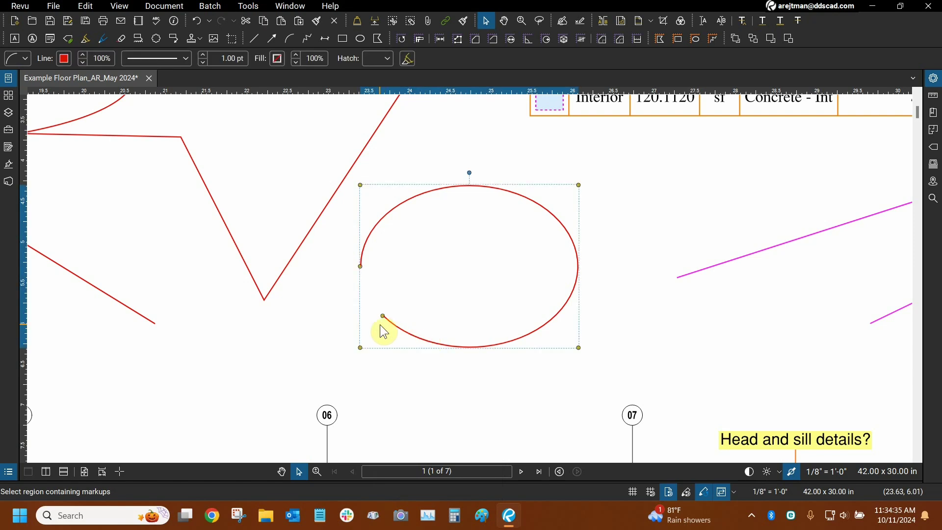
drag(383, 317, 414, 321)
click(450, 274)
scroll(564, 329, down, 5)
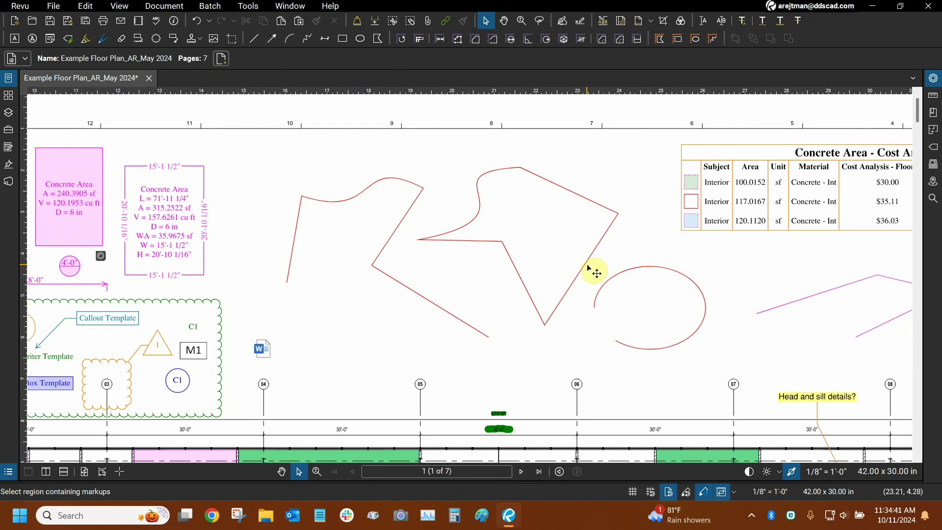
click(261, 9)
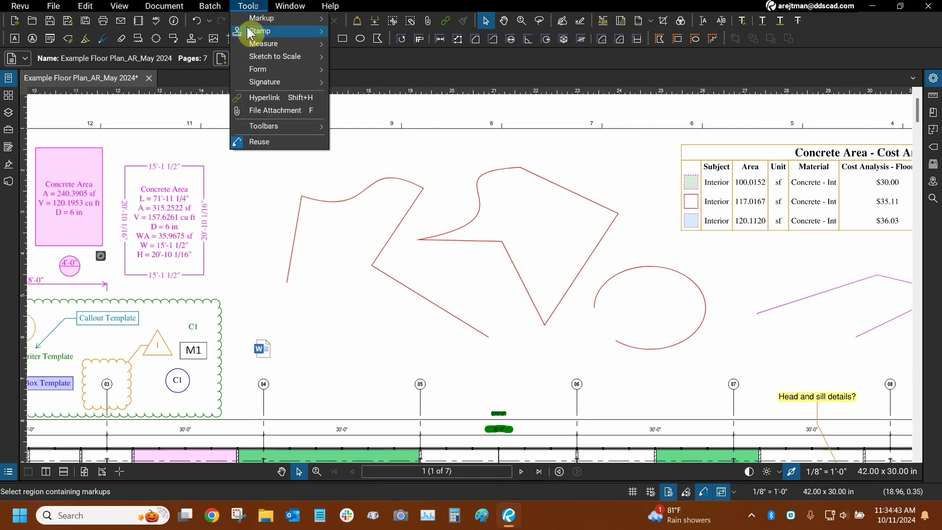
mouse_move(250, 20)
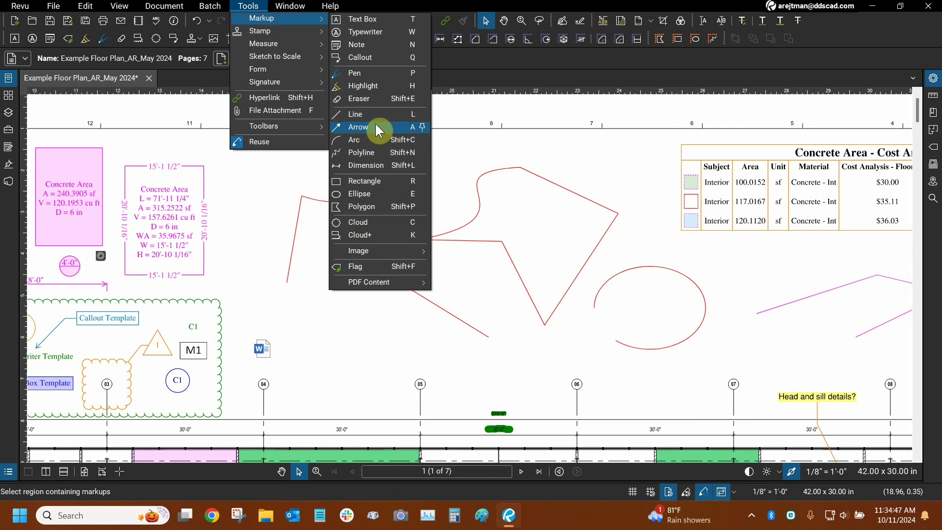
click(438, 10)
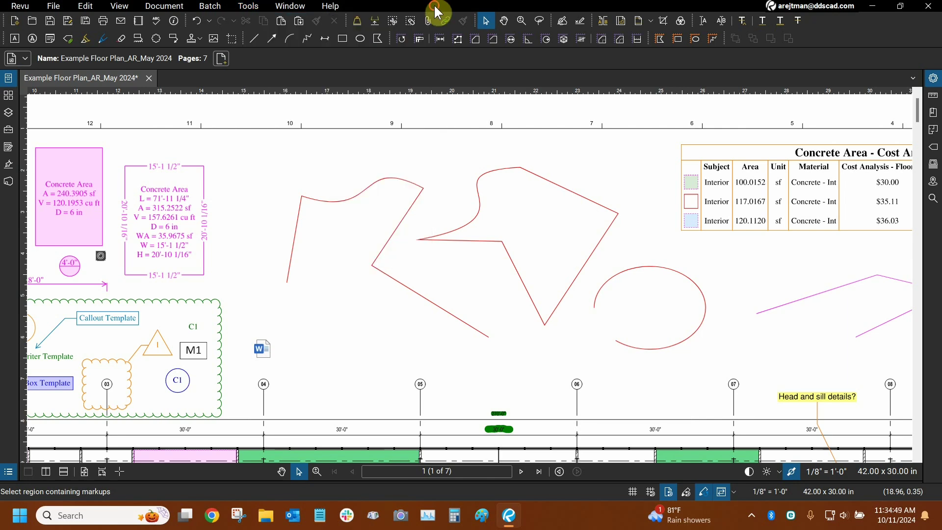
drag(473, 263, 452, 251)
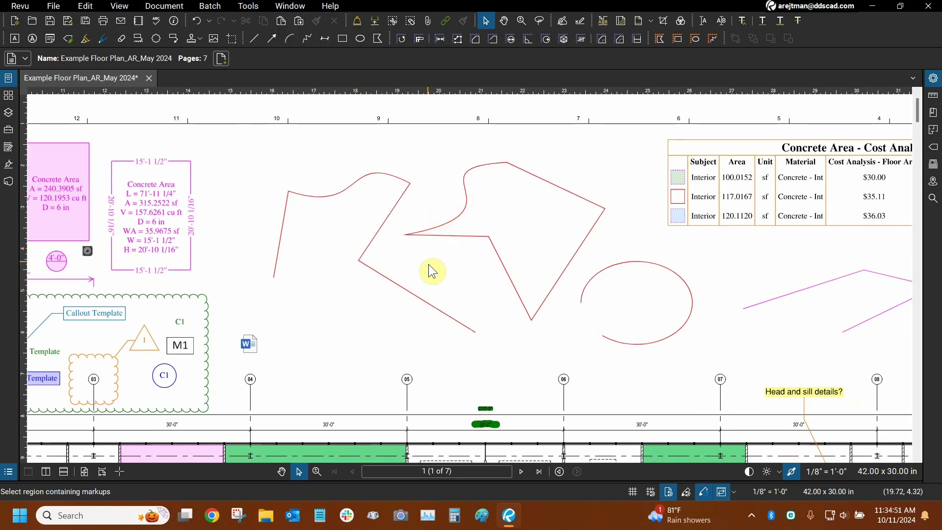